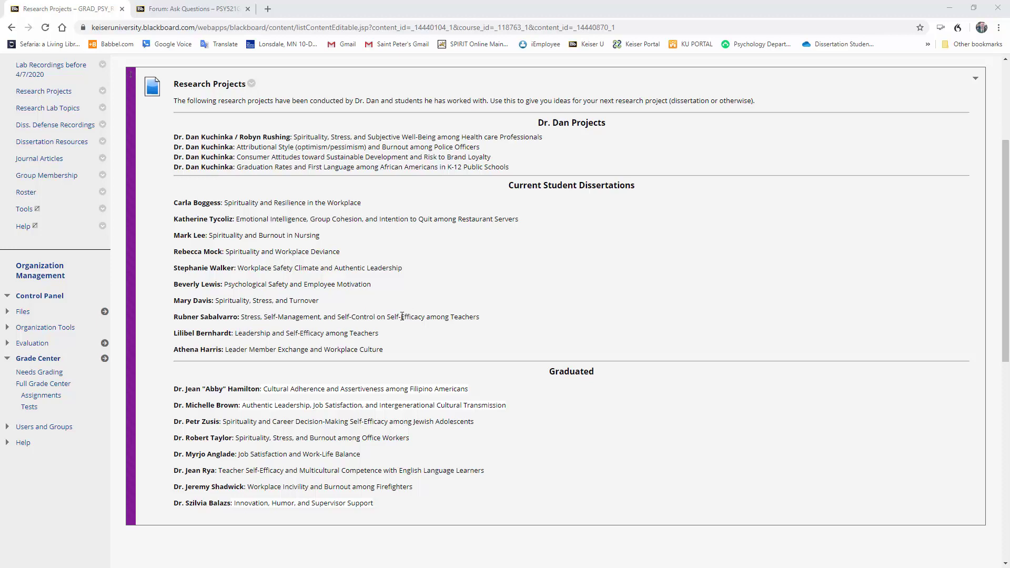
# Open the options menu beside the Research Projects content item title
pyautogui.scroll(-3, 543, 305)
pyautogui.scroll(4, 542, 304)
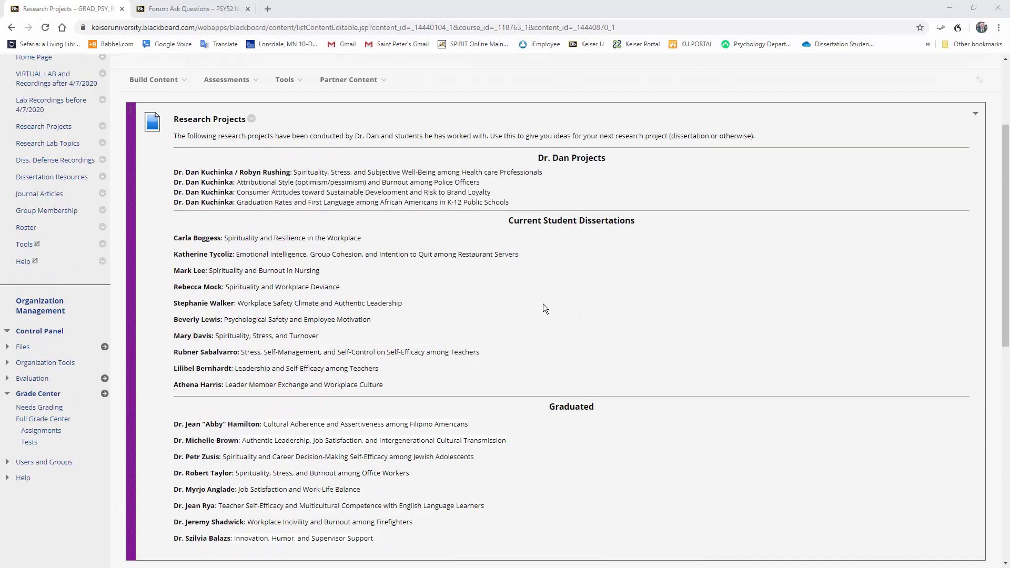
pyautogui.click(253, 138)
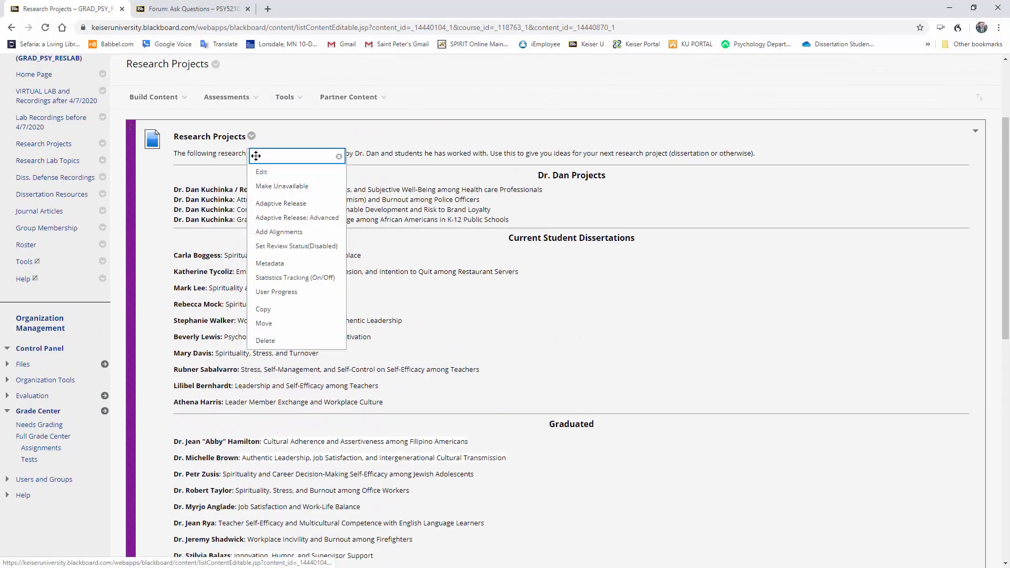
# Open the Research Projects item's Edit Item page and look through its text
pyautogui.click(261, 171)
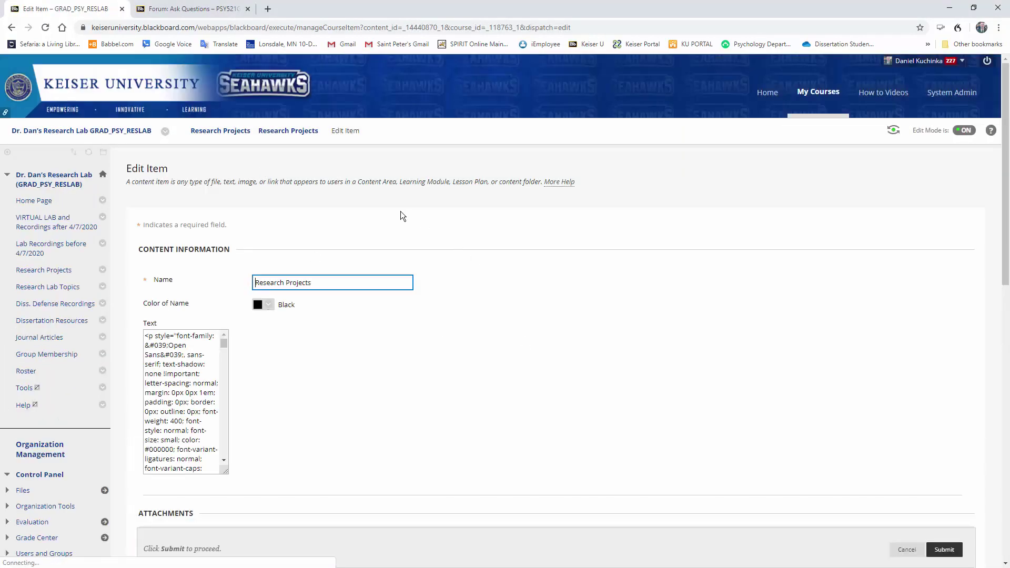
pyautogui.scroll(-3, 404, 221)
pyautogui.scroll(-3, 405, 222)
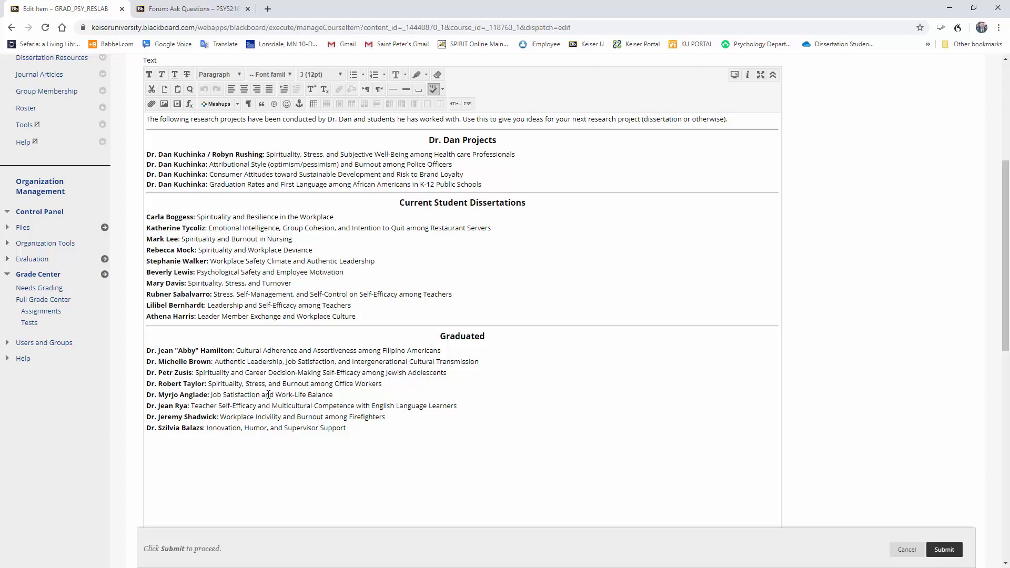
# Submit the item and review the updated project lists on the content page
pyautogui.click(939, 551)
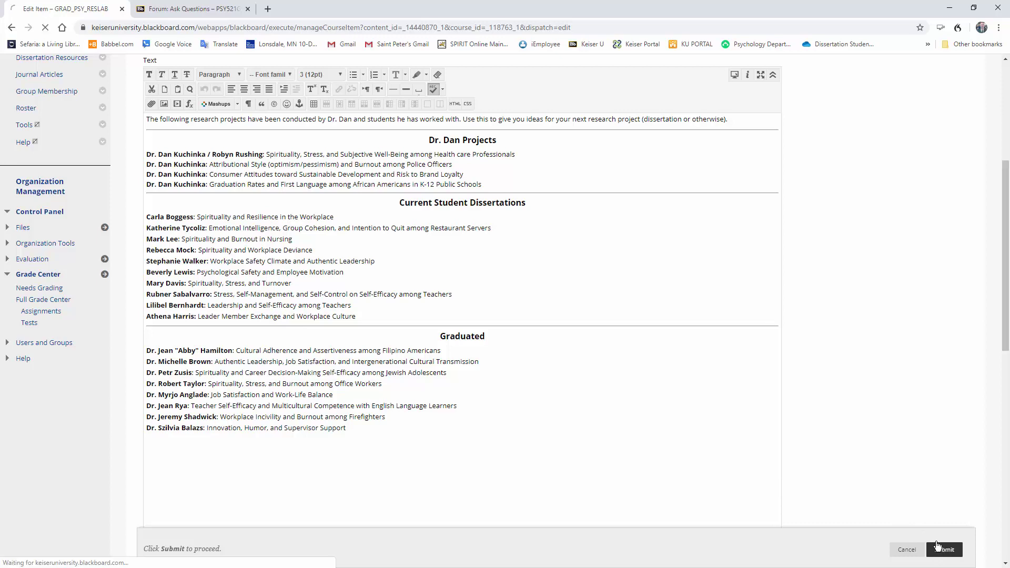
pyautogui.scroll(-3, 726, 499)
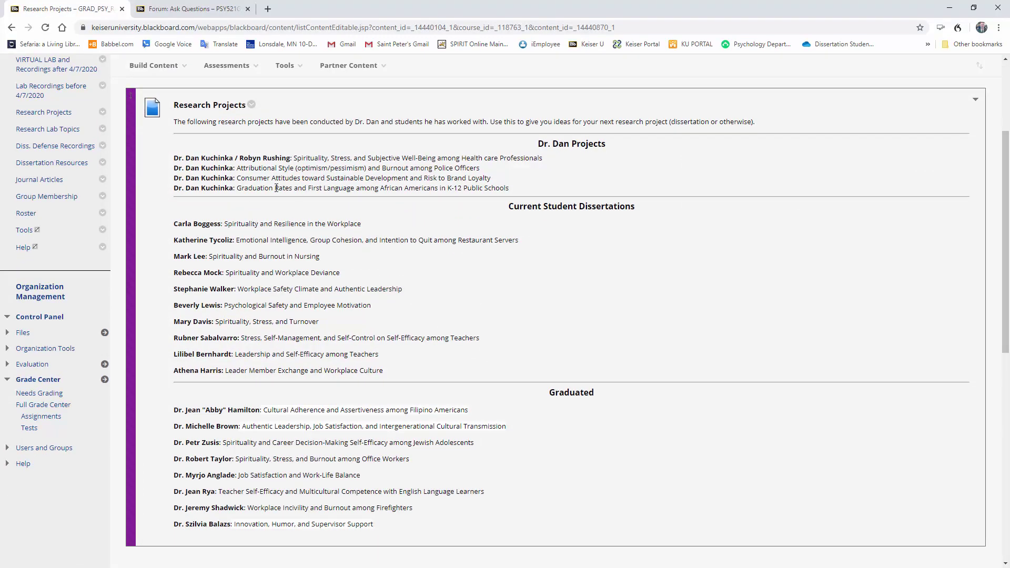
pyautogui.scroll(-1, 595, 274)
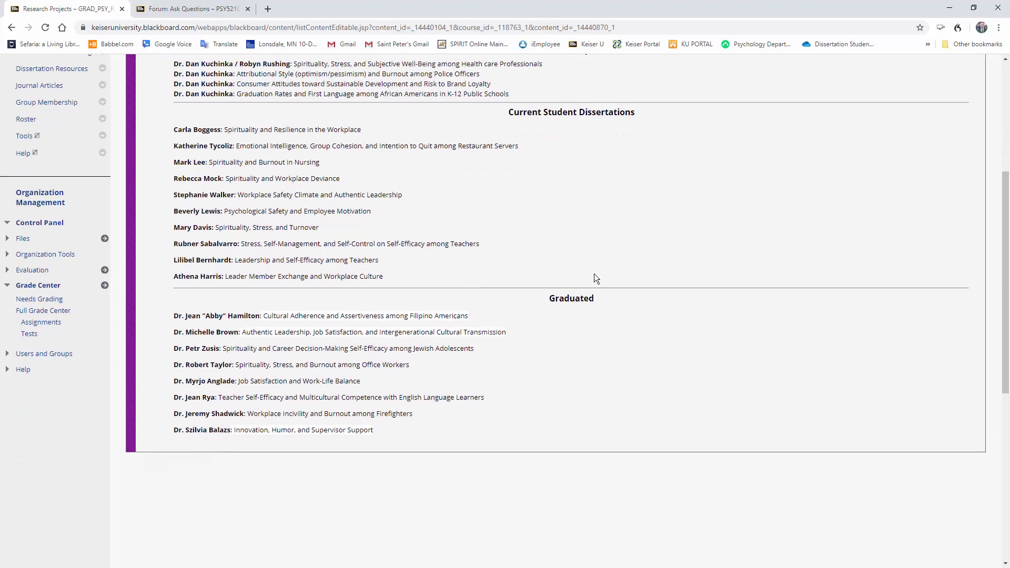
pyautogui.scroll(1, 272, 164)
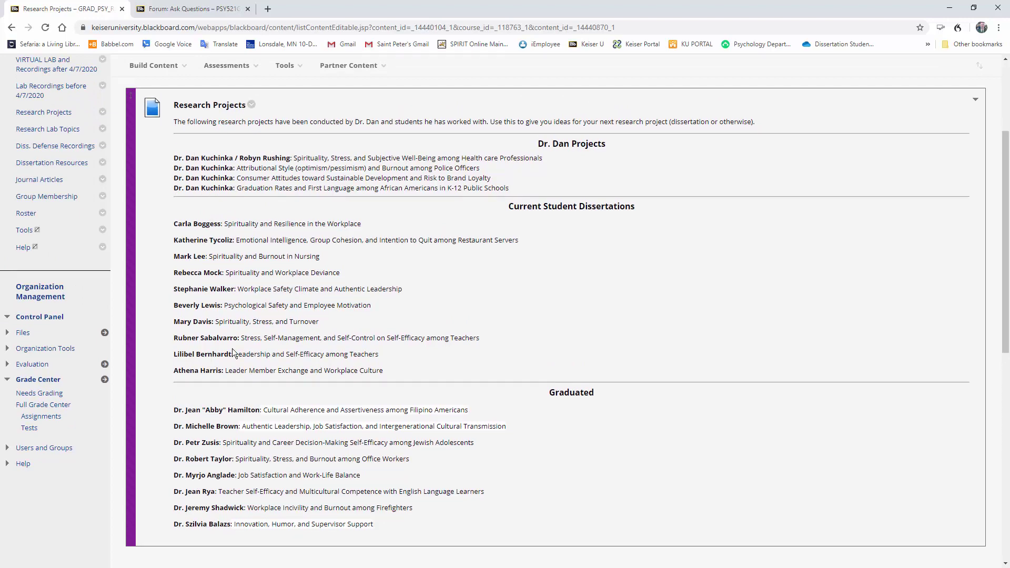
pyautogui.scroll(2, 261, 304)
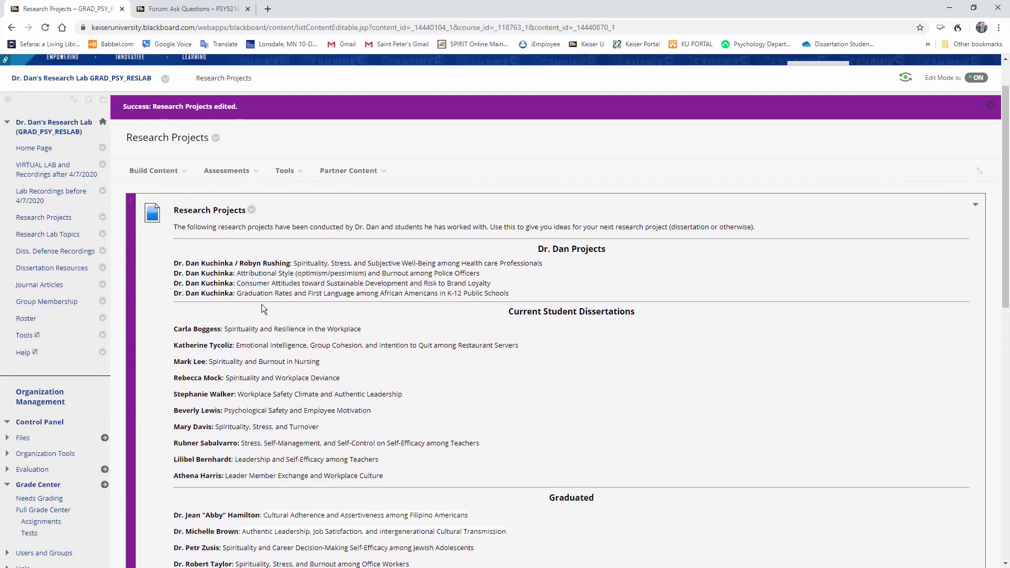
# Reopen the Research Projects item in the Edit Item page
pyautogui.click(248, 209)
pyautogui.click(260, 241)
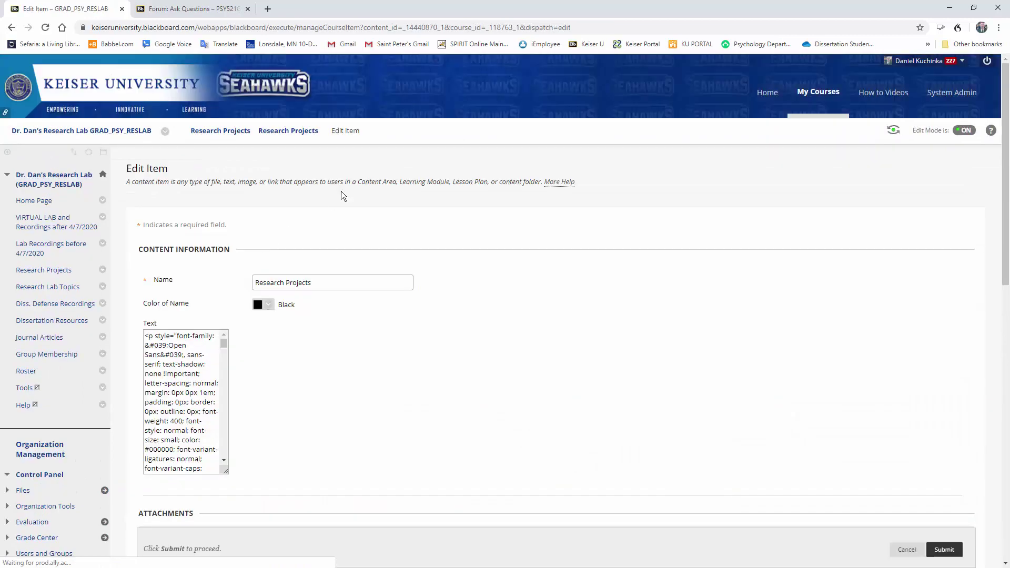
pyautogui.scroll(-7, 323, 169)
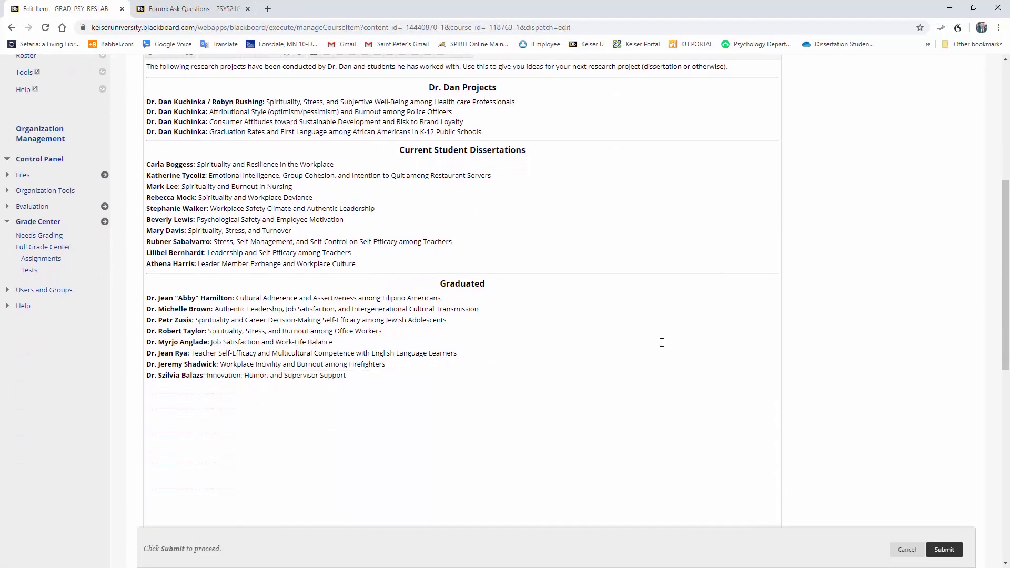
pyautogui.scroll(1, 465, 401)
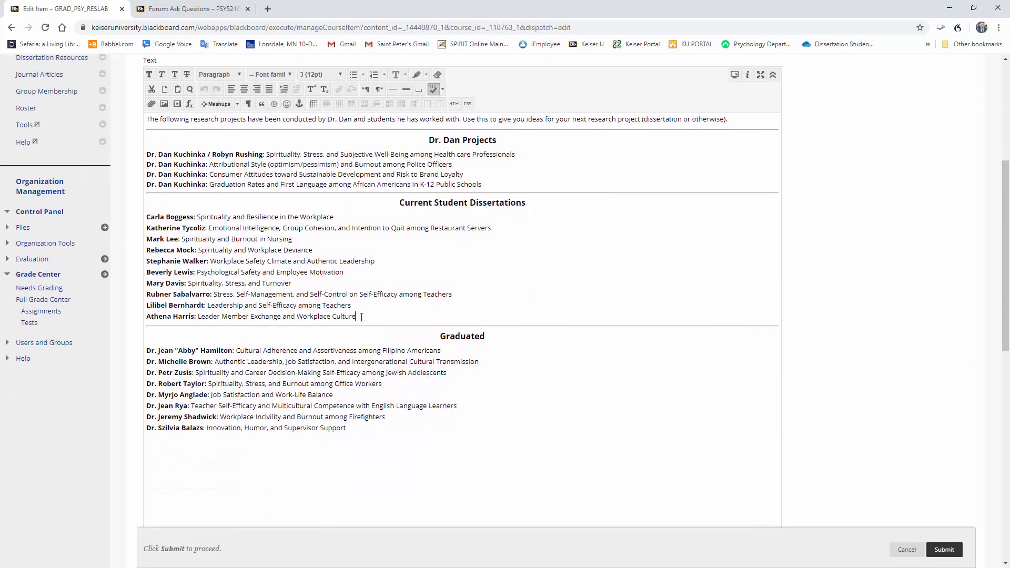
# Select the Current Student Dissertations list and toggle the extra formatting toolbar rows
pyautogui.moveTo(361, 317); pyautogui.dragTo(152, 226)
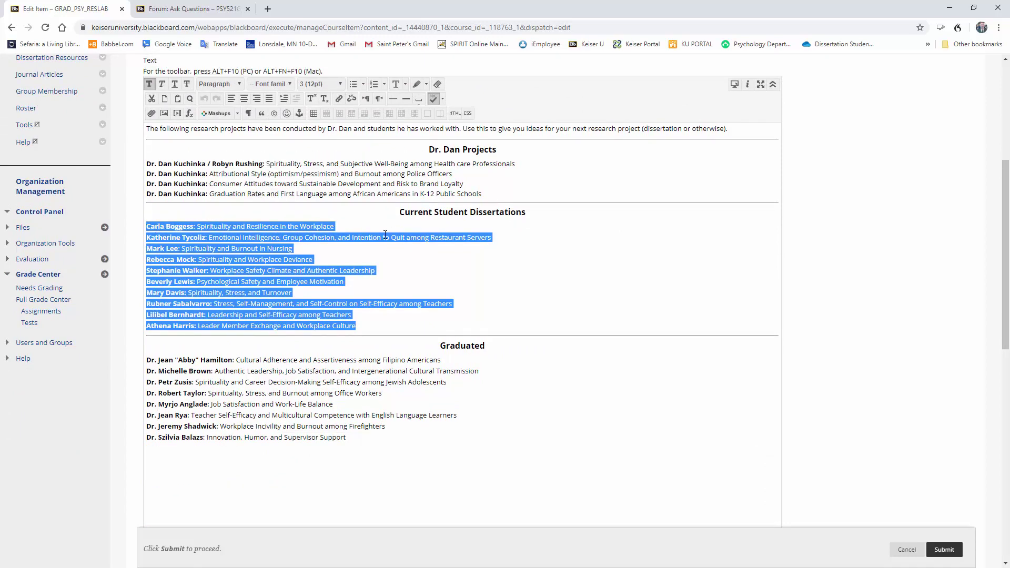
pyautogui.scroll(1, 555, 250)
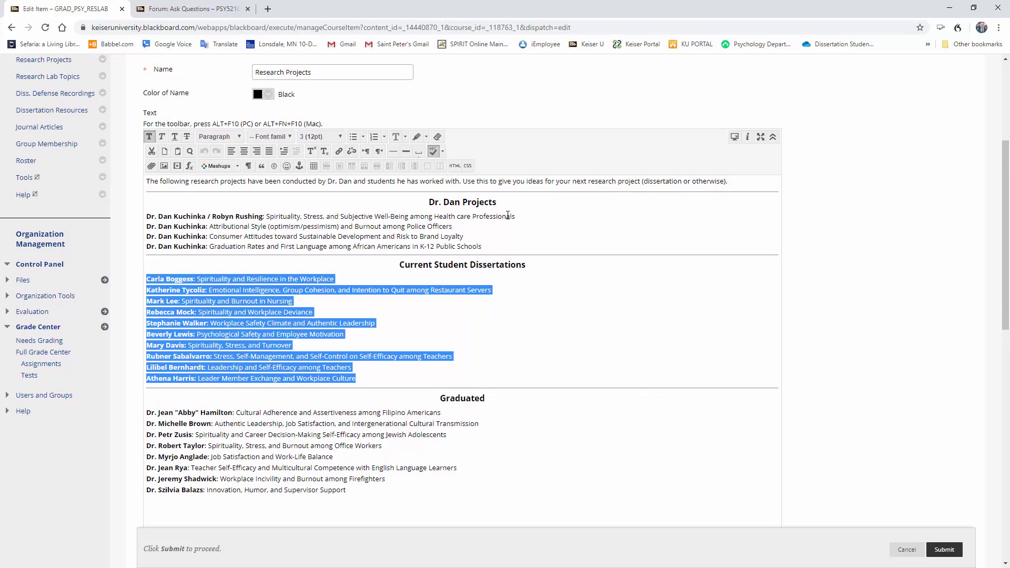
pyautogui.click(774, 137)
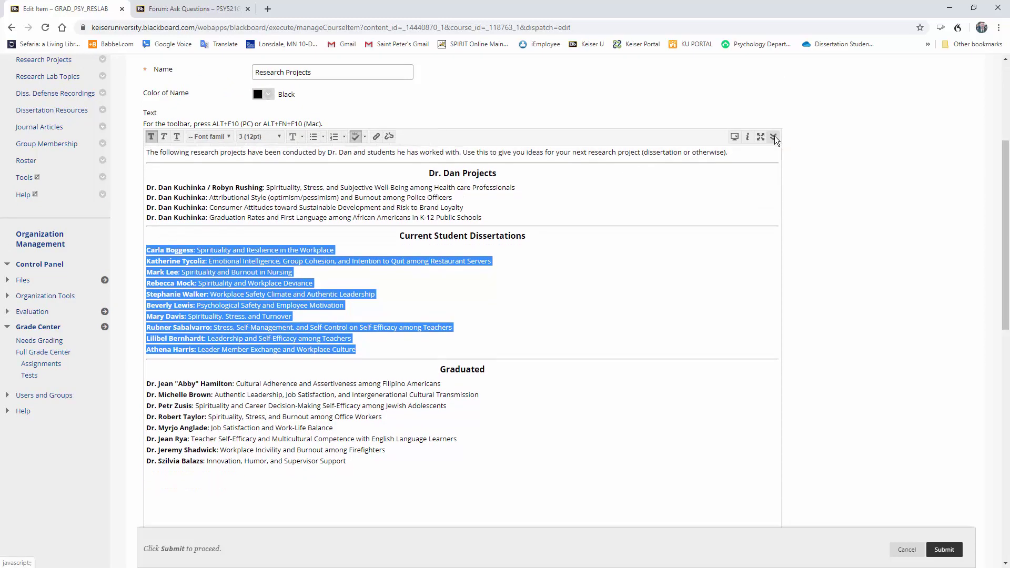
pyautogui.click(773, 137)
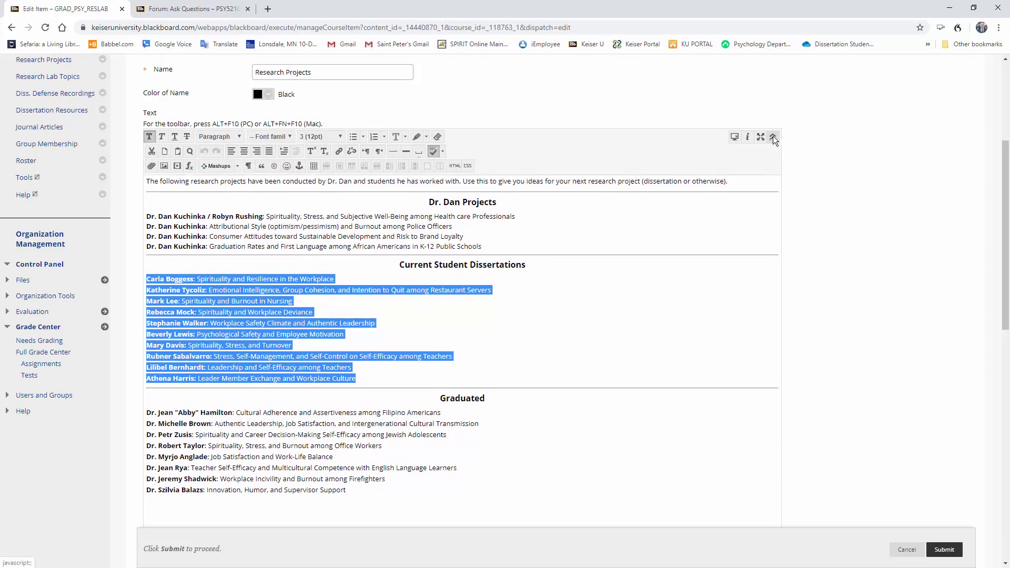
# Apply a custom .5 ems CSS line height to the Current Student Dissertations list, then deselect it
pyautogui.click(468, 167)
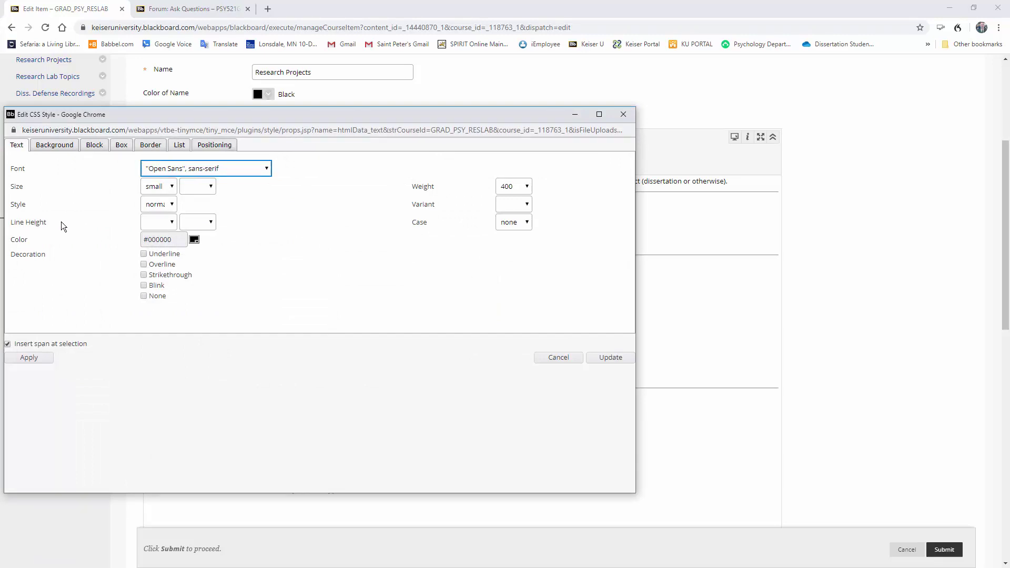
pyautogui.click(173, 224)
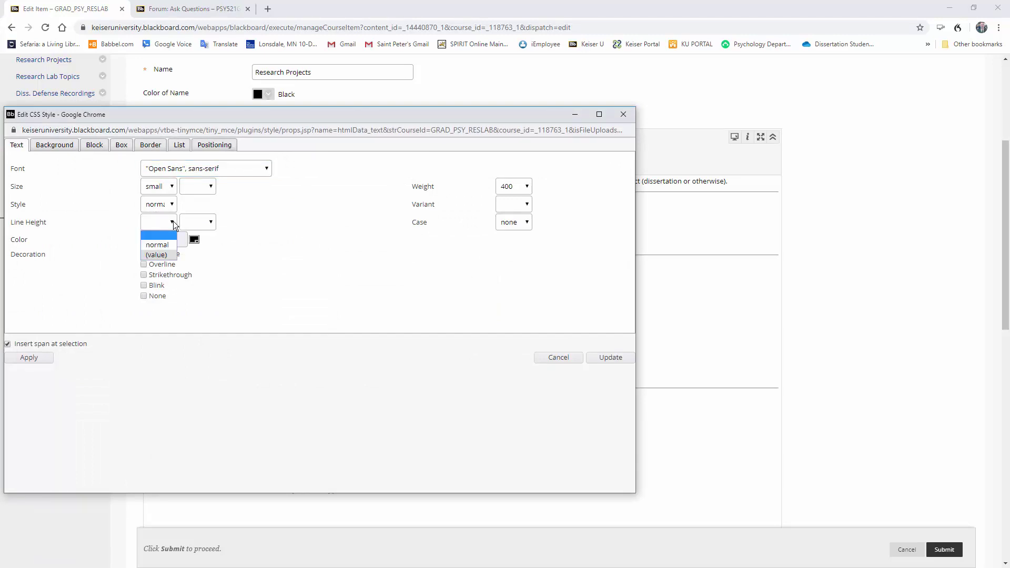
pyautogui.click(163, 255)
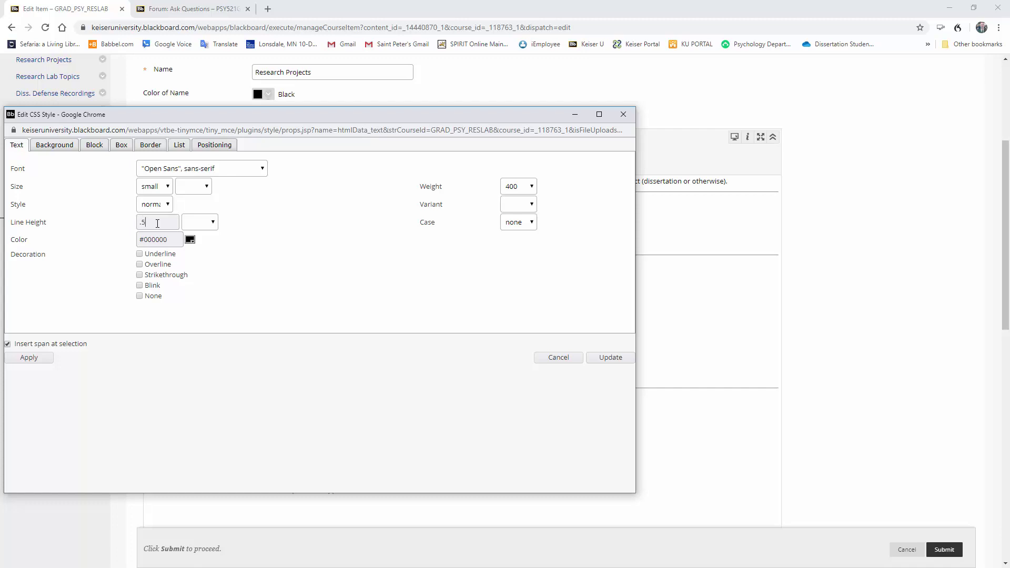
pyautogui.click(199, 223)
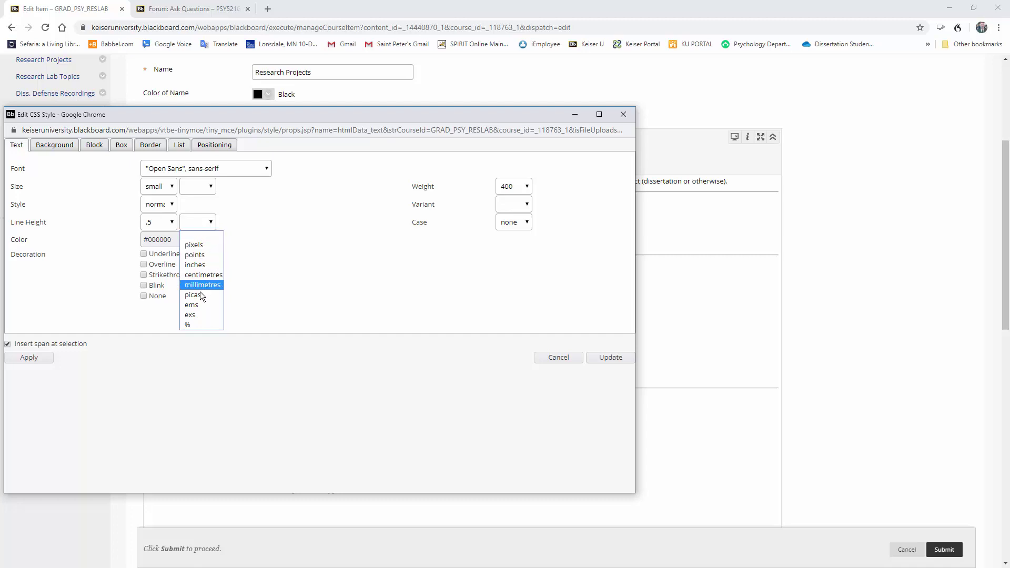
pyautogui.click(193, 309)
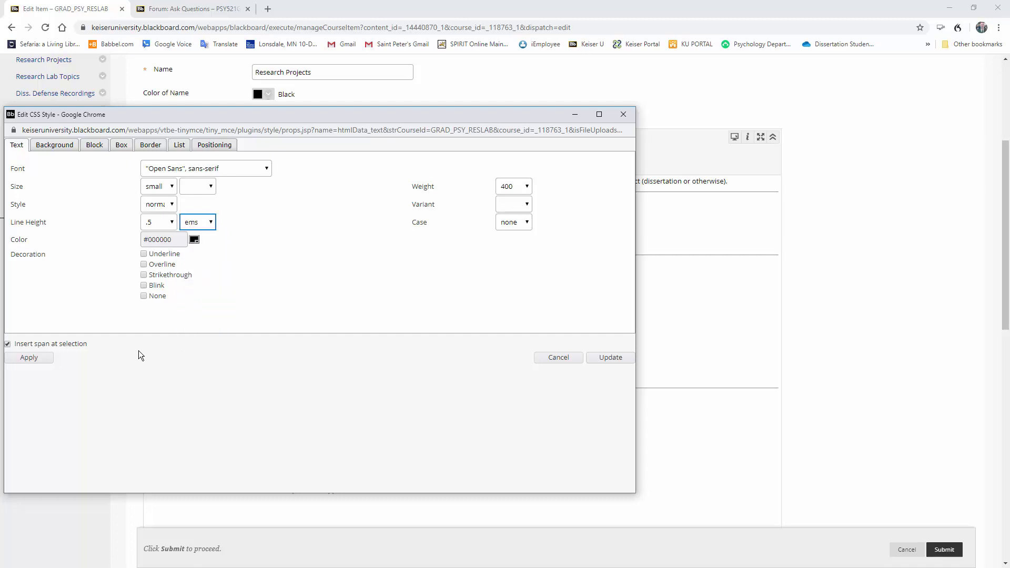
pyautogui.click(32, 359)
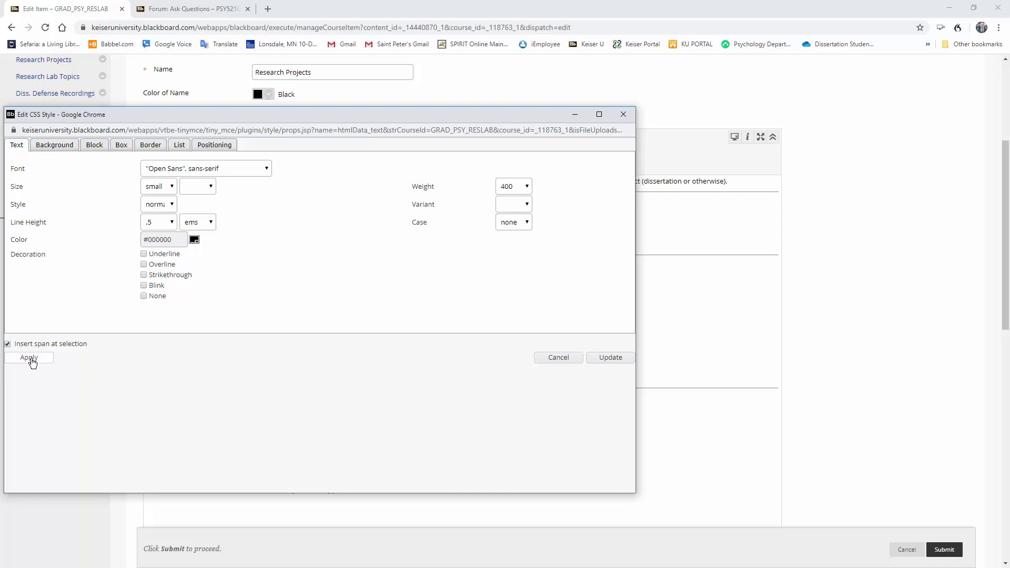
pyautogui.click(602, 359)
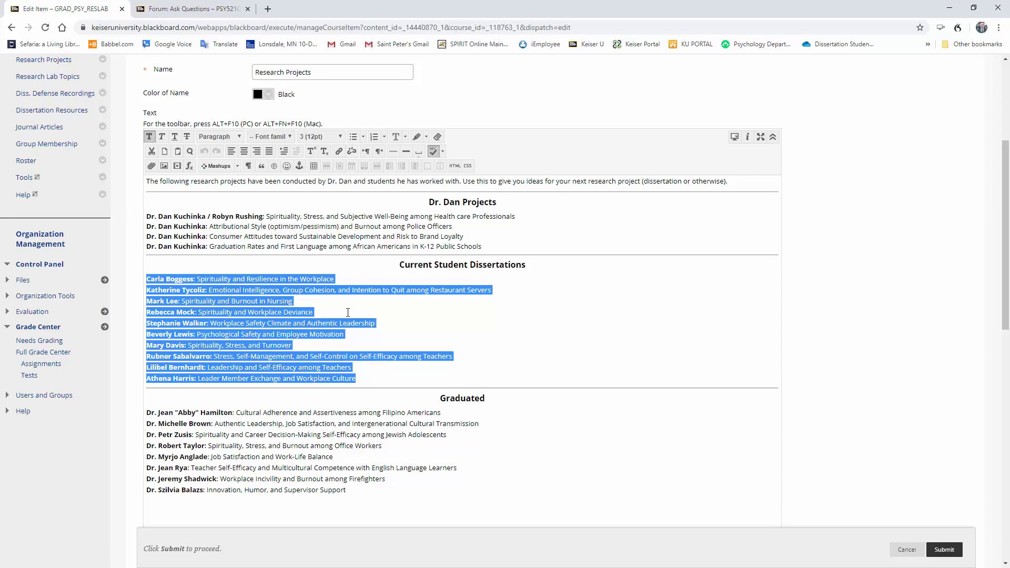
pyautogui.click(309, 310)
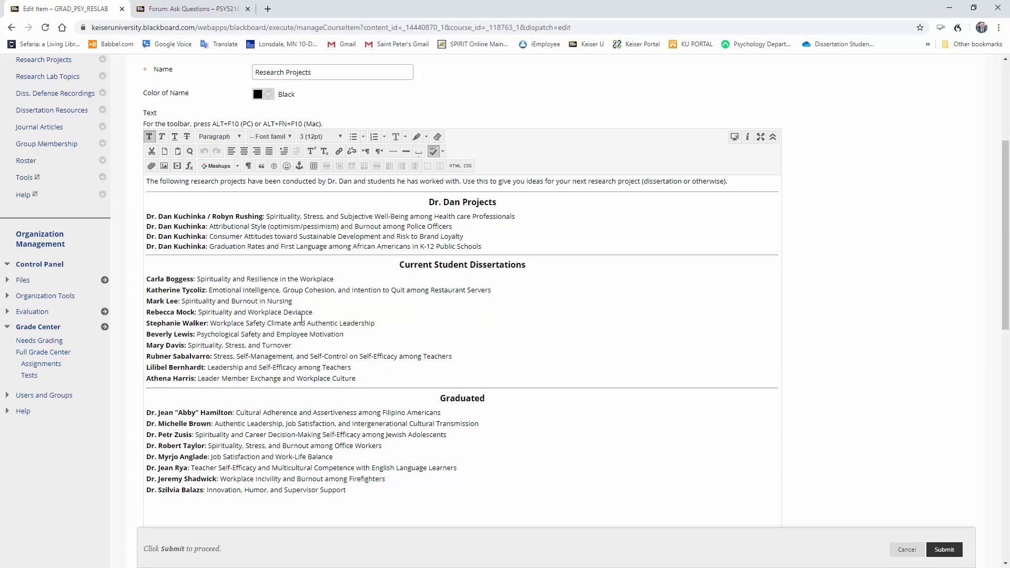
# Submit the item, reopen it for editing, and select the Current Student Dissertations entries
pyautogui.click(944, 551)
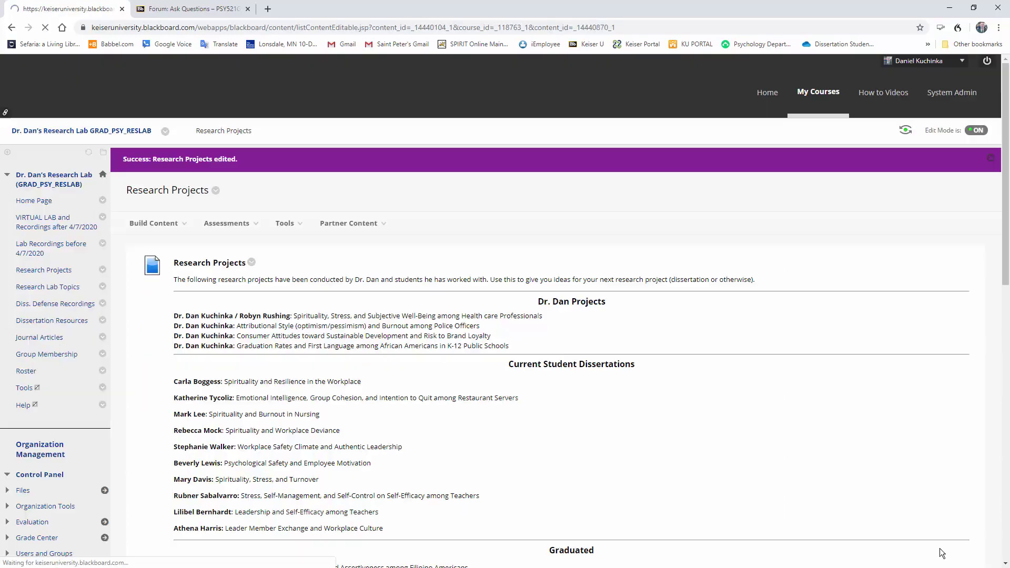
pyautogui.scroll(1, 304, 375)
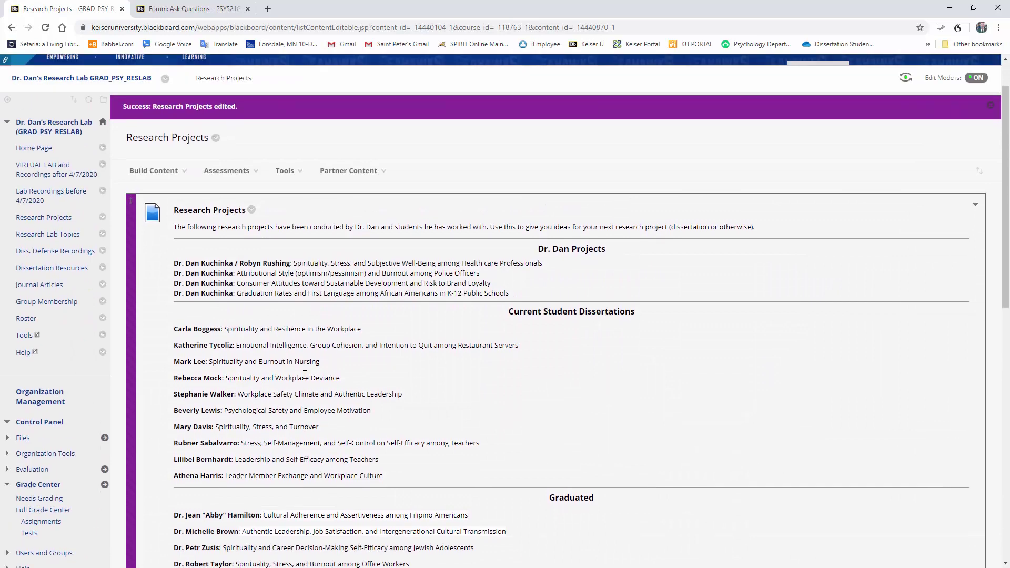
pyautogui.click(252, 210)
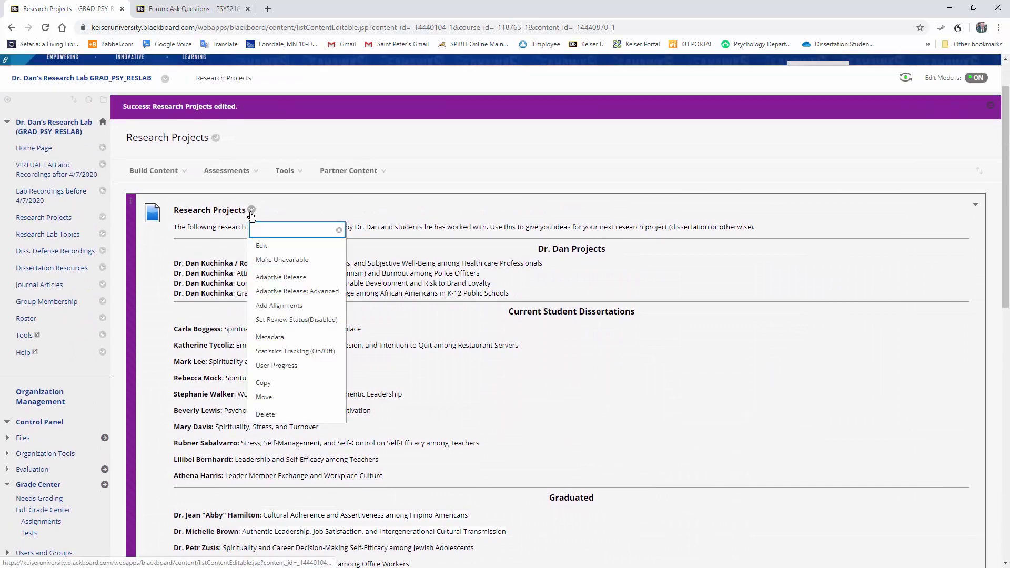
pyautogui.click(262, 247)
pyautogui.scroll(-5, 346, 303)
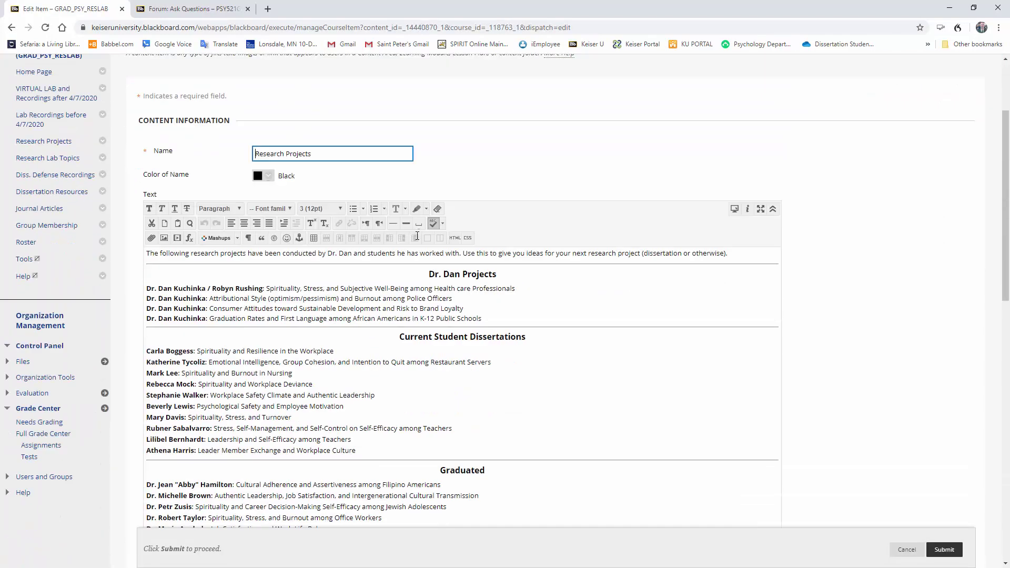
pyautogui.moveTo(360, 316); pyautogui.dragTo(147, 216)
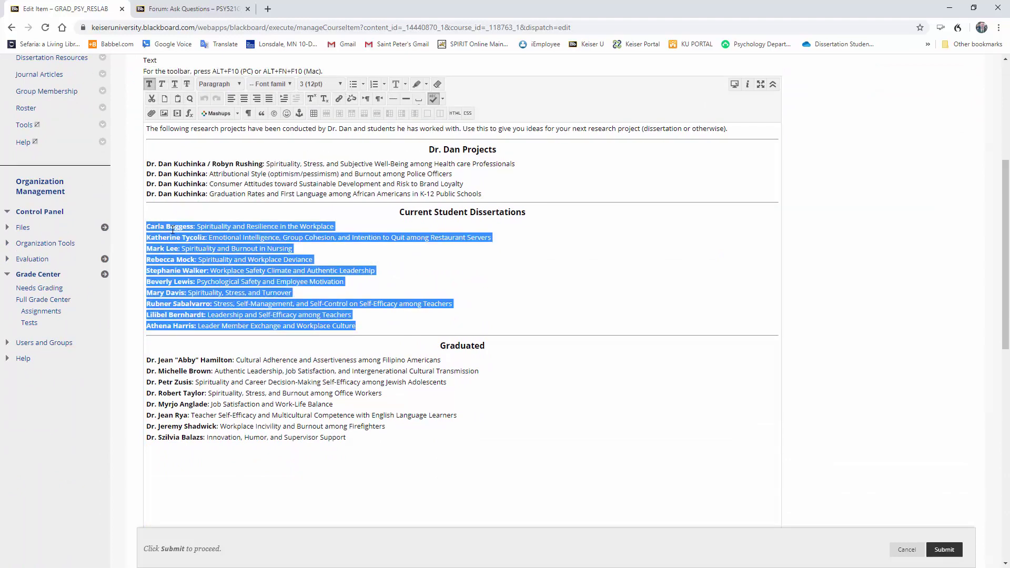
# Set the Current Student Dissertations entries' CSS line height to .5 ems without inserting a span
pyautogui.click(468, 113)
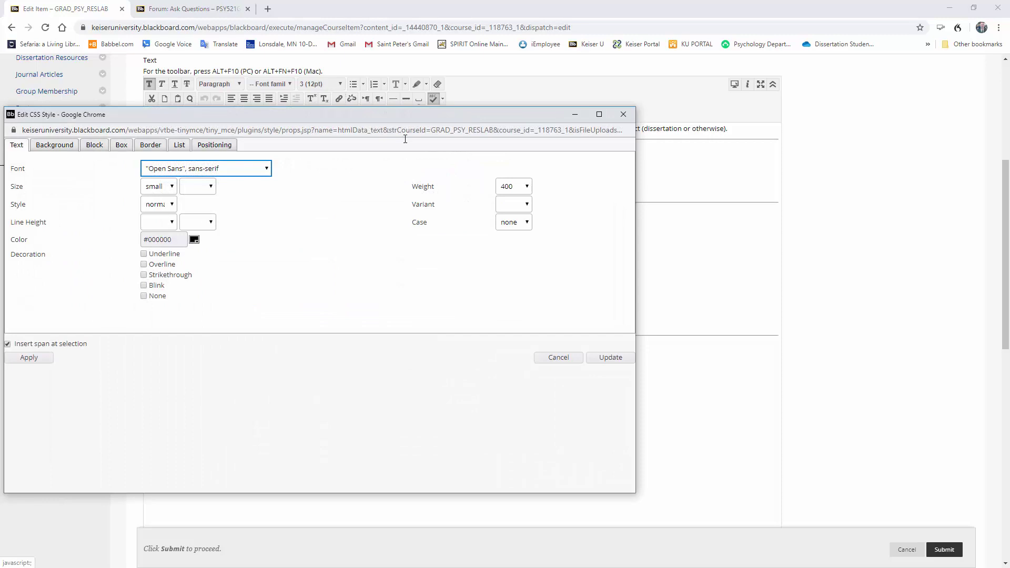
pyautogui.click(147, 222)
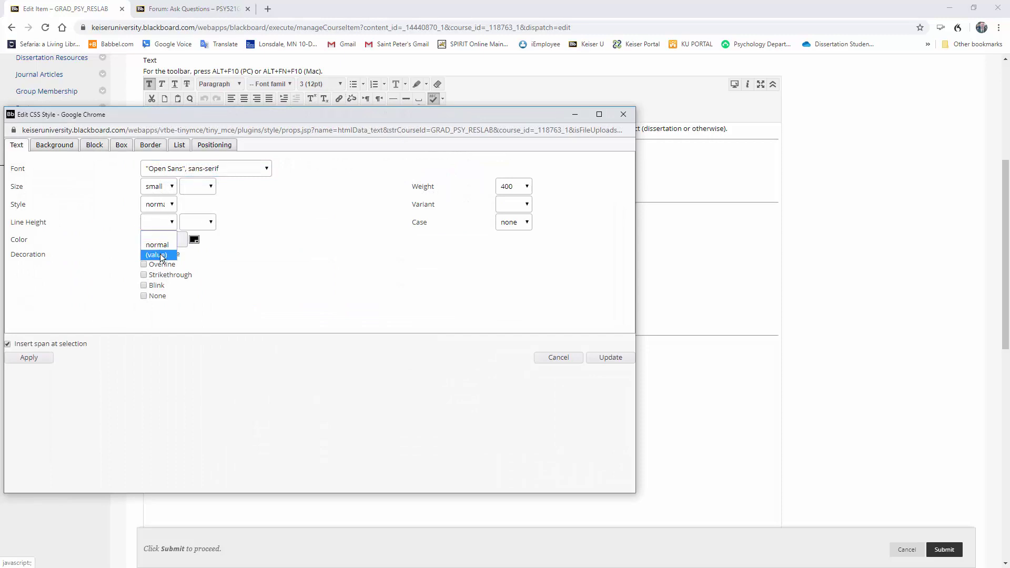
pyautogui.click(153, 255)
pyautogui.write('.5')
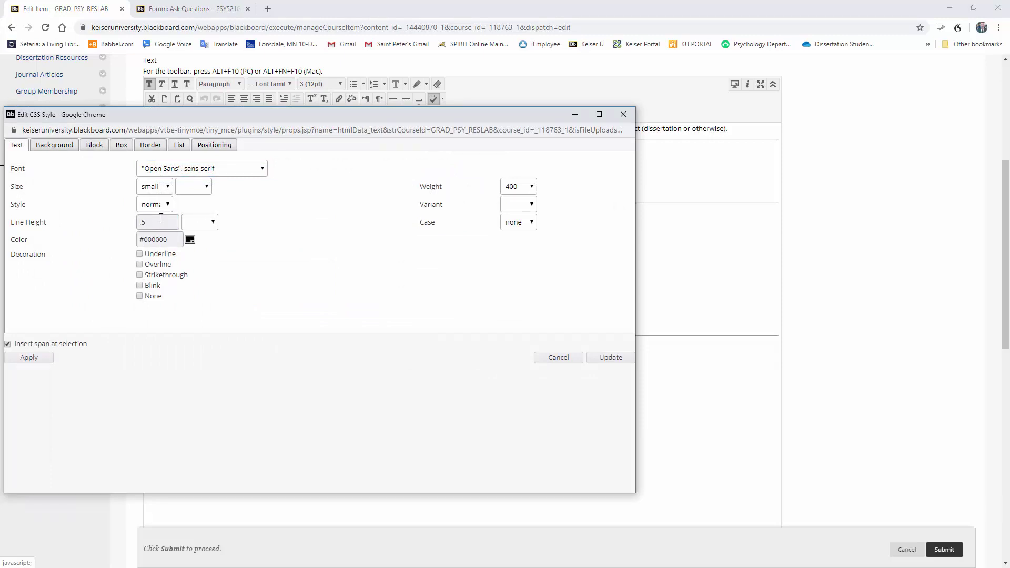
pyautogui.click(189, 223)
pyautogui.click(201, 305)
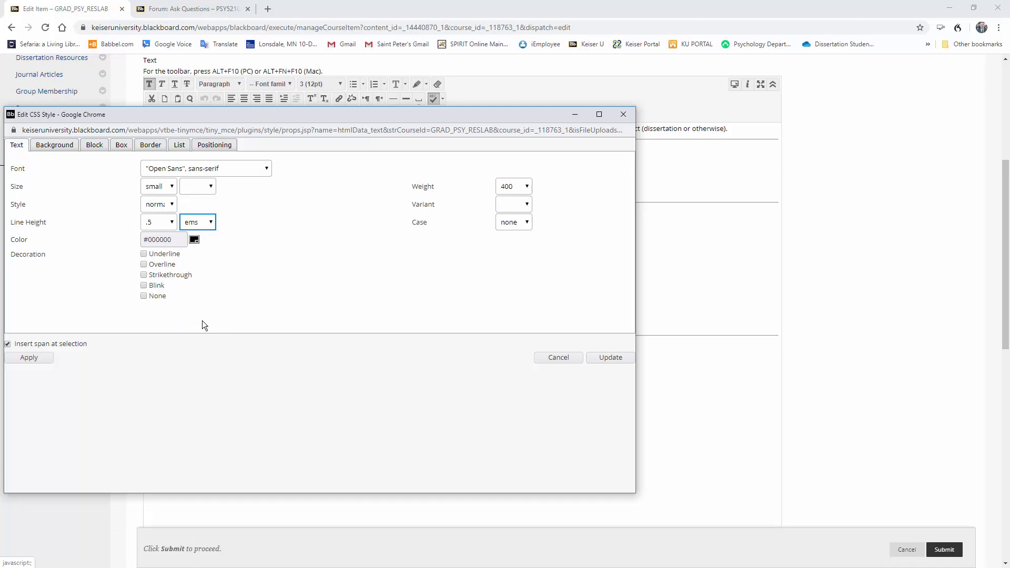
pyautogui.click(8, 344)
pyautogui.click(7, 345)
pyautogui.click(600, 359)
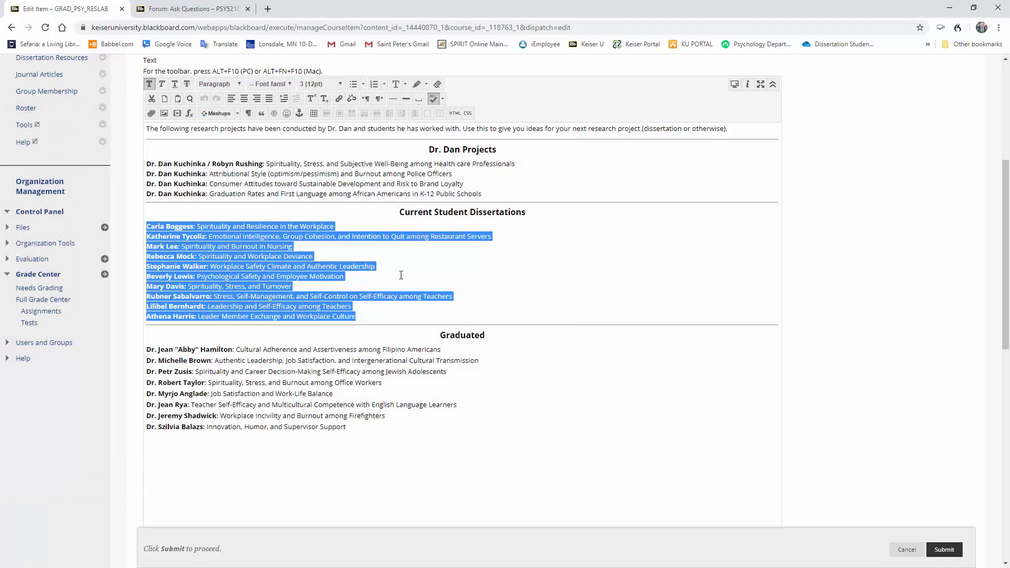
pyautogui.click(345, 276)
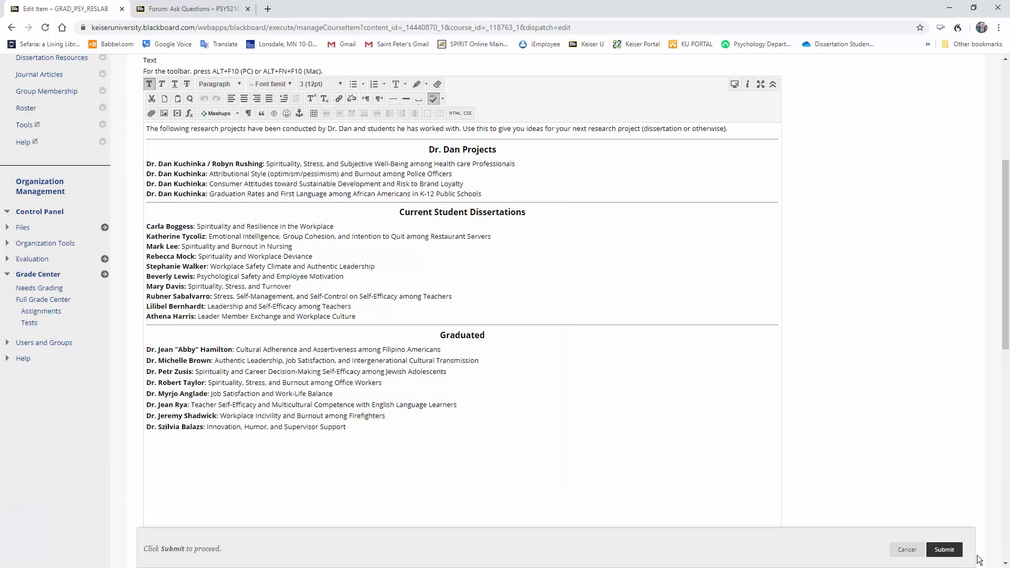
# Submit the item, reopen it for editing, and select all eight Graduated entries
pyautogui.click(944, 549)
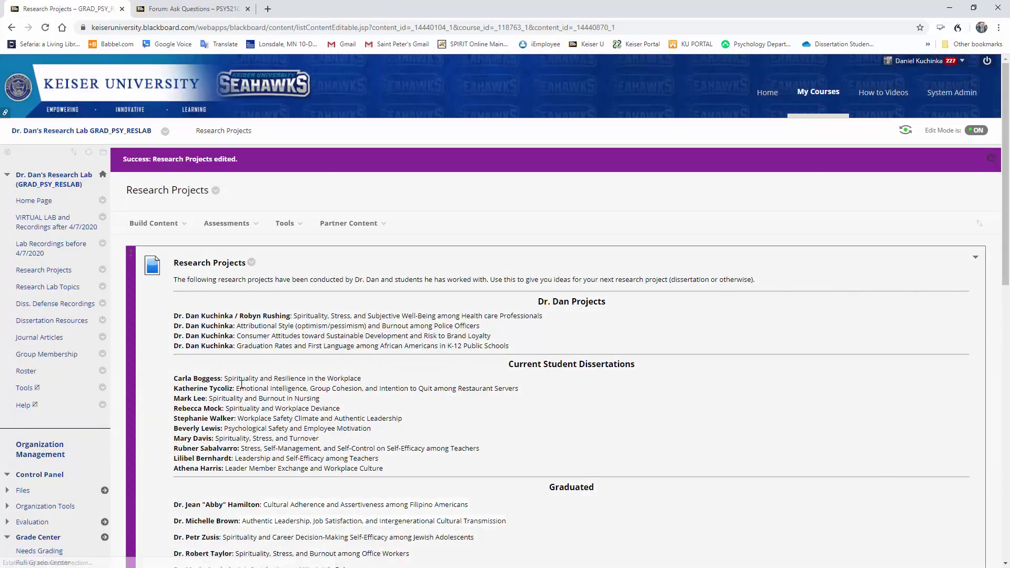
pyautogui.scroll(-2, 242, 385)
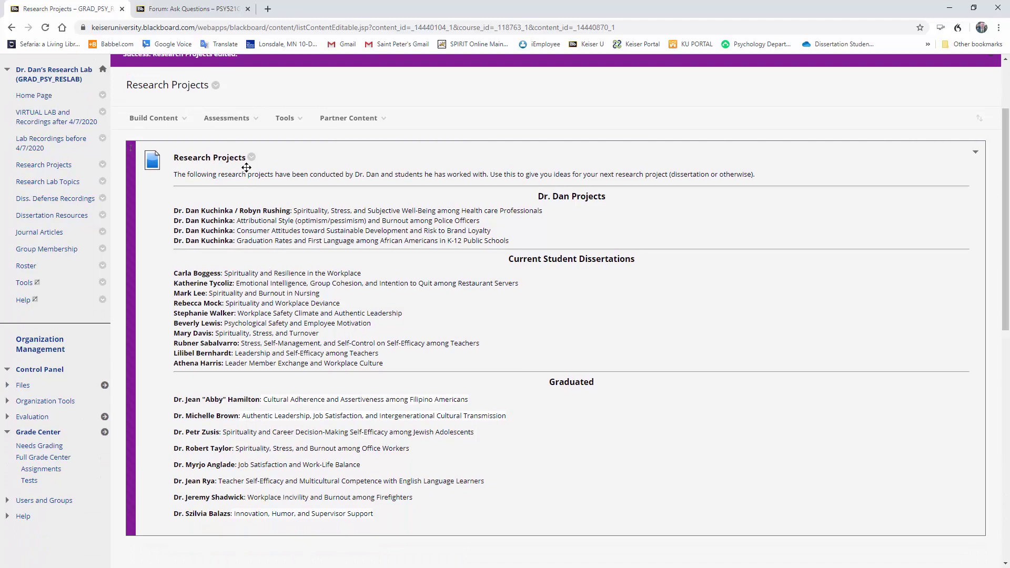
pyautogui.click(252, 157)
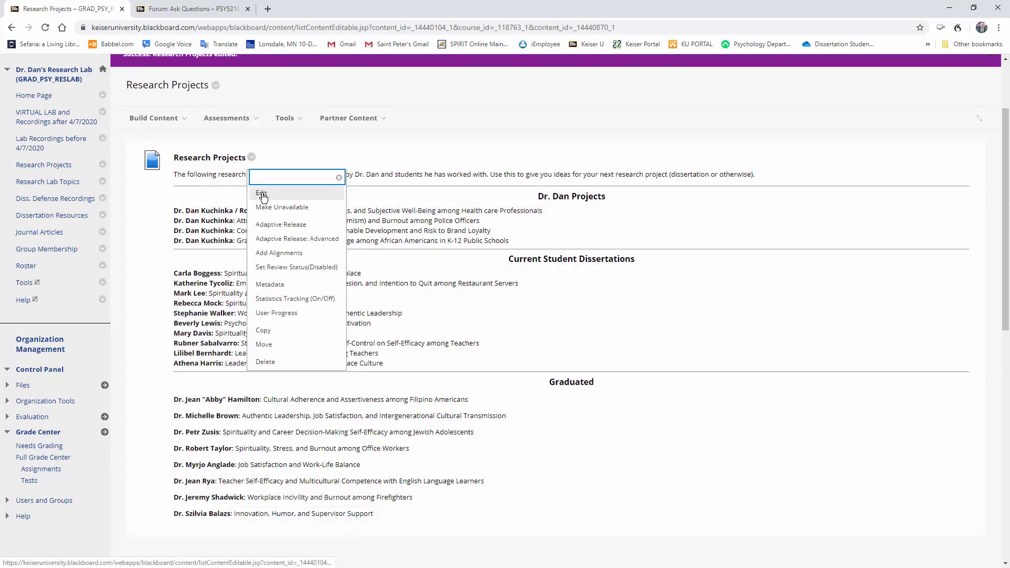
pyautogui.click(263, 193)
pyautogui.scroll(-3, 301, 163)
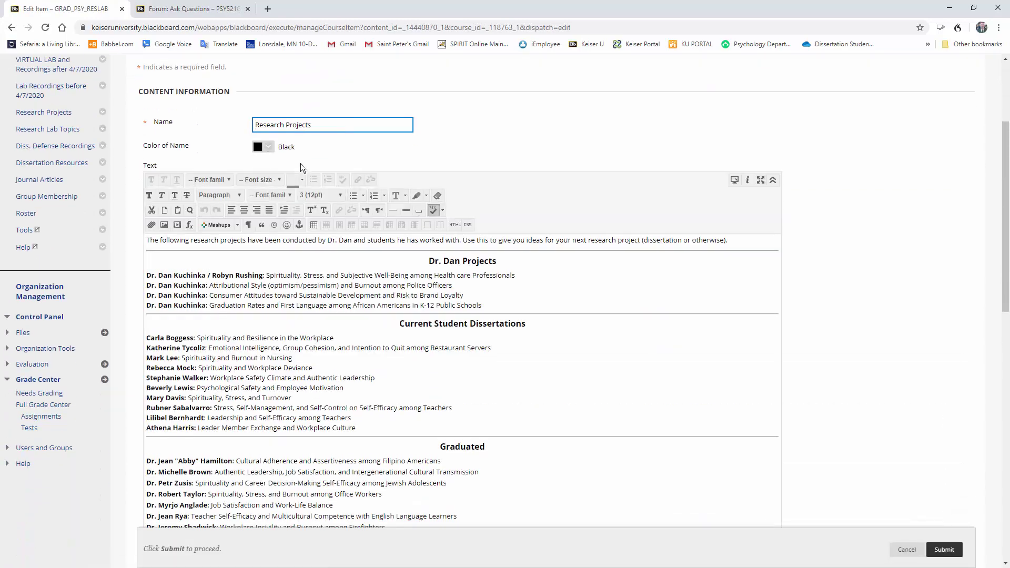
pyautogui.scroll(-2, 369, 419)
pyautogui.moveTo(370, 419); pyautogui.dragTo(148, 342)
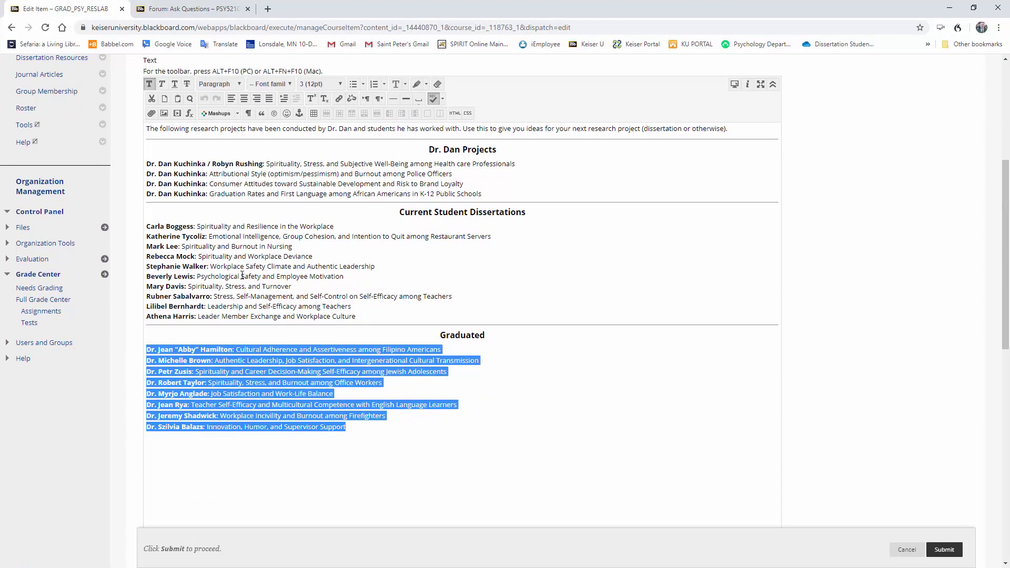
# Set a custom CSS line height of 1 ems for the Graduated list
pyautogui.click(467, 114)
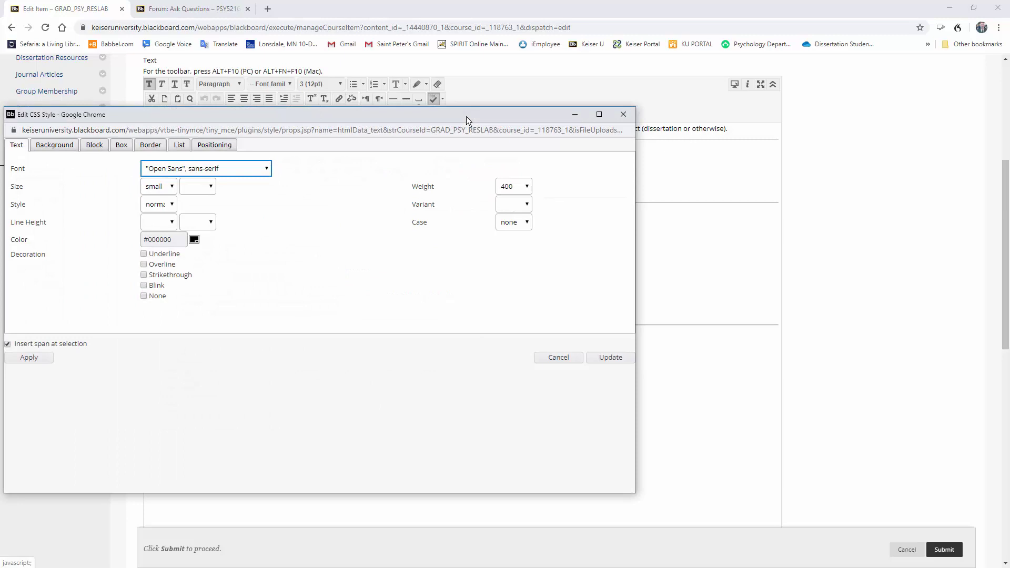
pyautogui.click(172, 222)
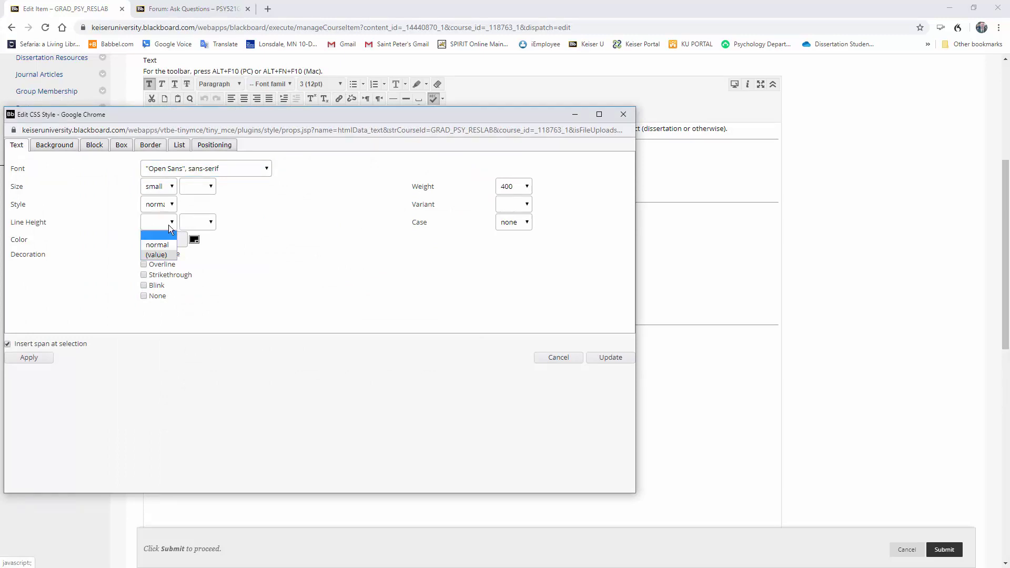
pyautogui.click(153, 254)
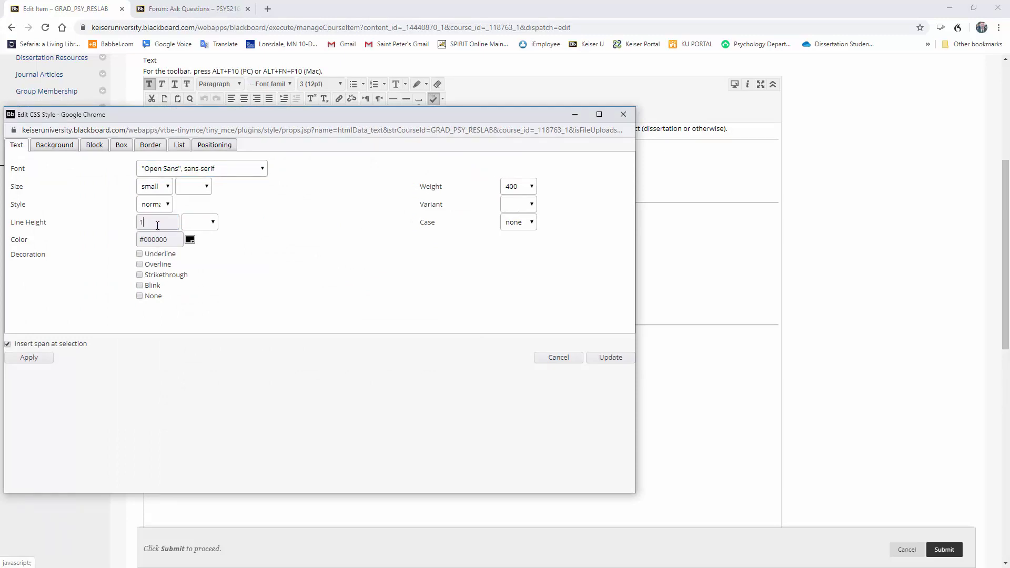
pyautogui.click(202, 223)
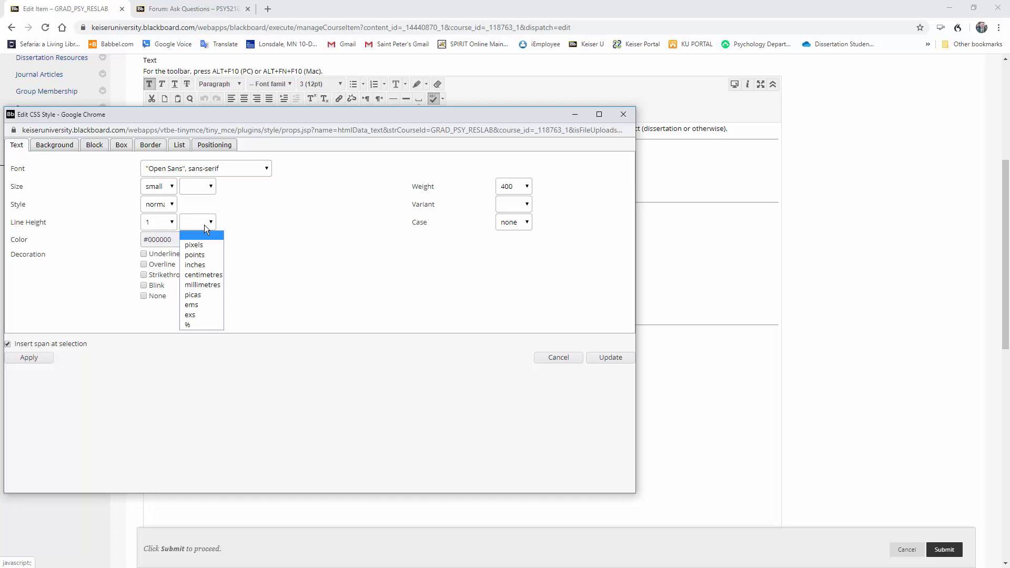
pyautogui.click(197, 305)
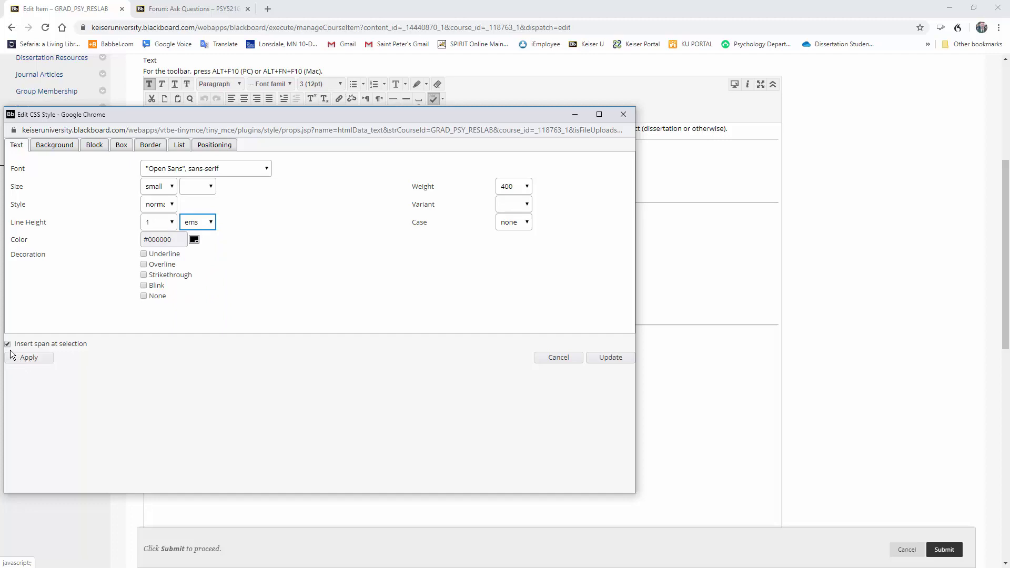
pyautogui.click(28, 362)
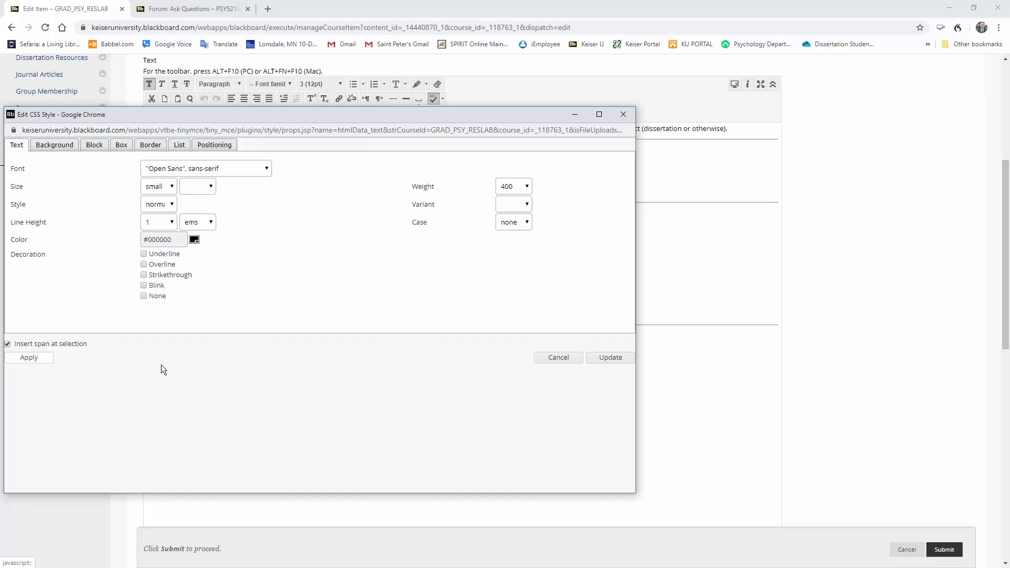
# Confirm the 1 ems style, then deselect and reselect the Graduated entries
pyautogui.click(603, 360)
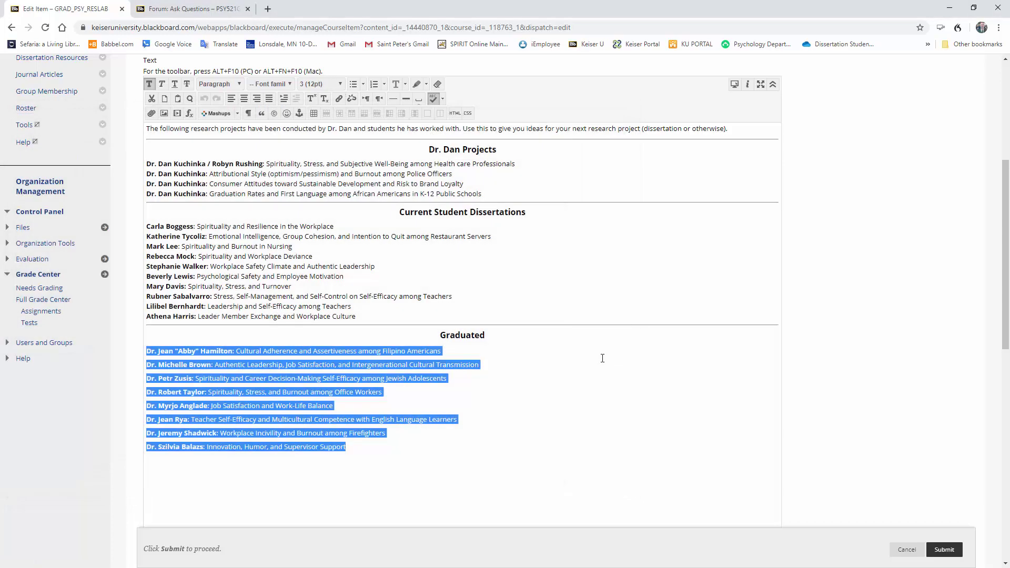
pyautogui.click(377, 449)
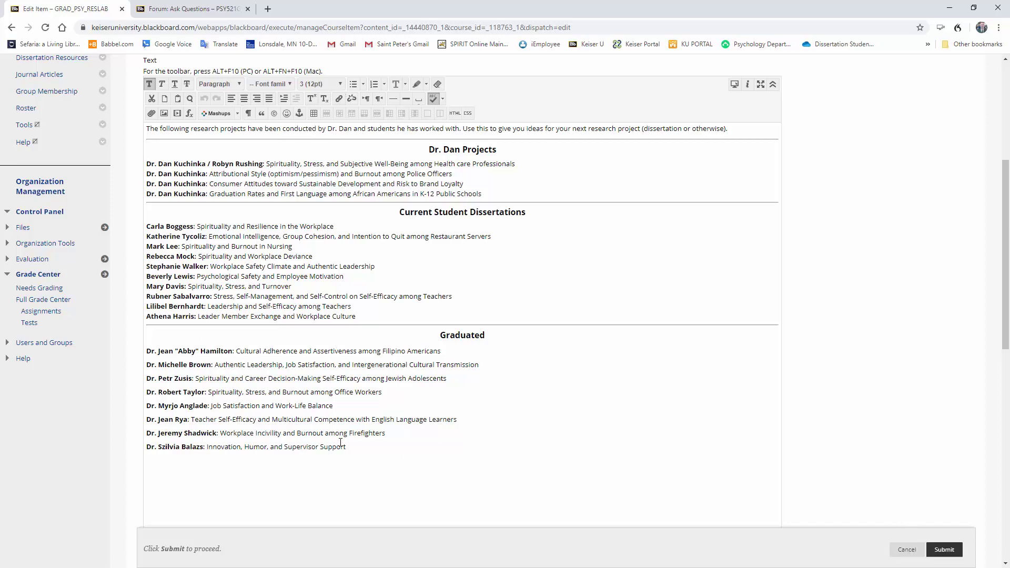
pyautogui.moveTo(348, 447); pyautogui.dragTo(147, 354)
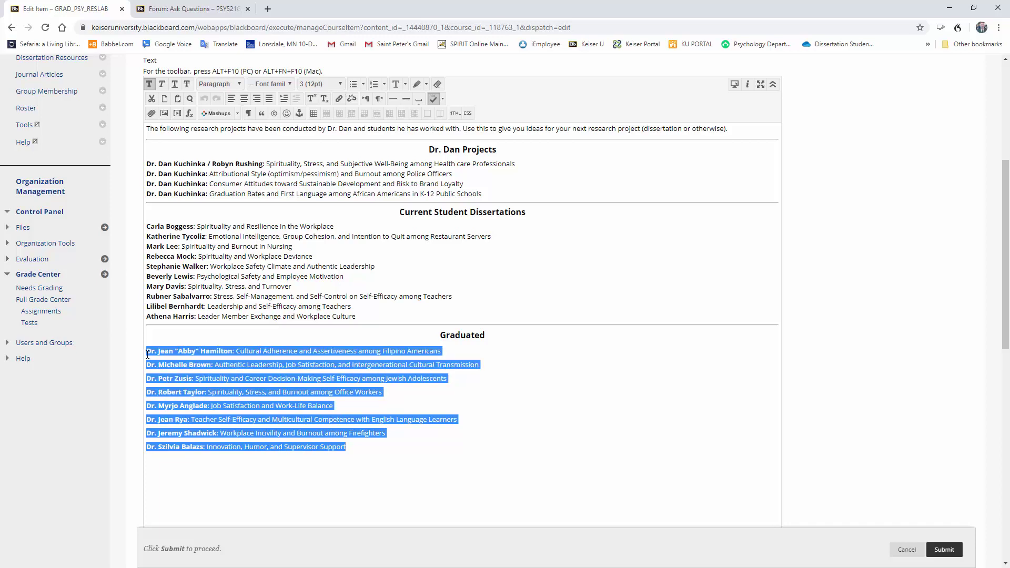
# Reapply a 1 ems line height to the Graduated list without inserting a span, and submit
pyautogui.click(468, 113)
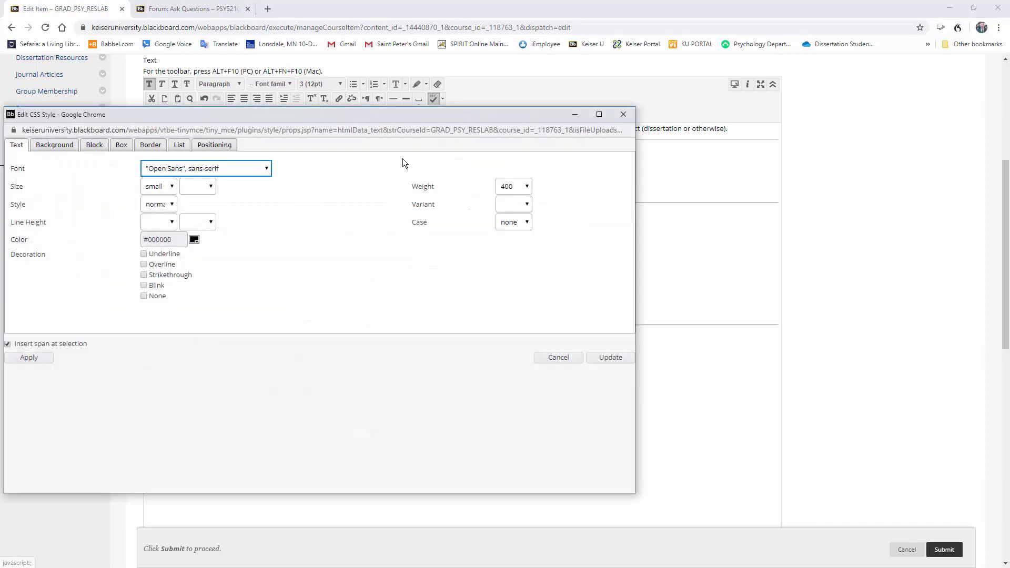
pyautogui.click(153, 222)
pyautogui.click(156, 254)
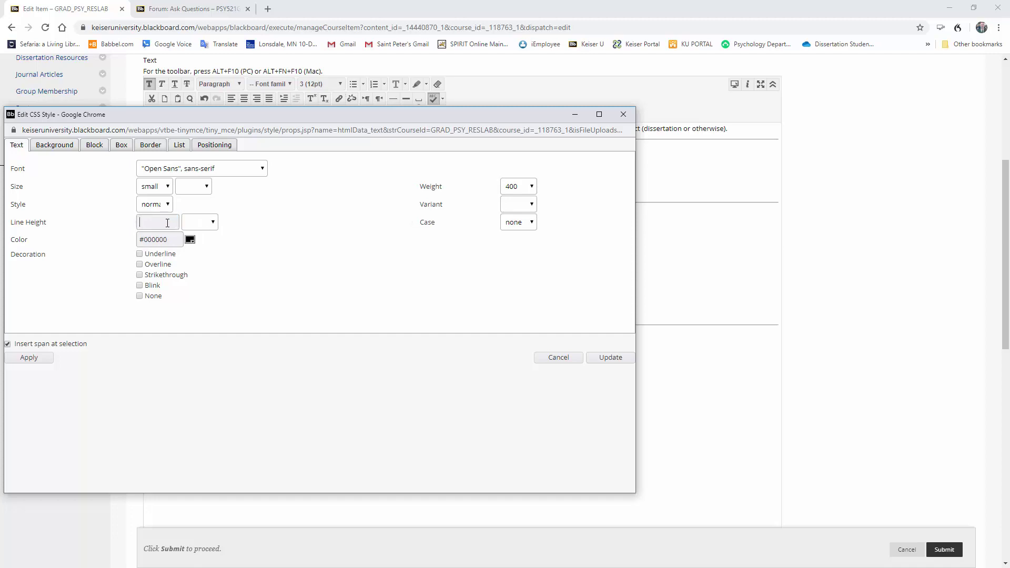
pyautogui.write('1')
pyautogui.click(197, 223)
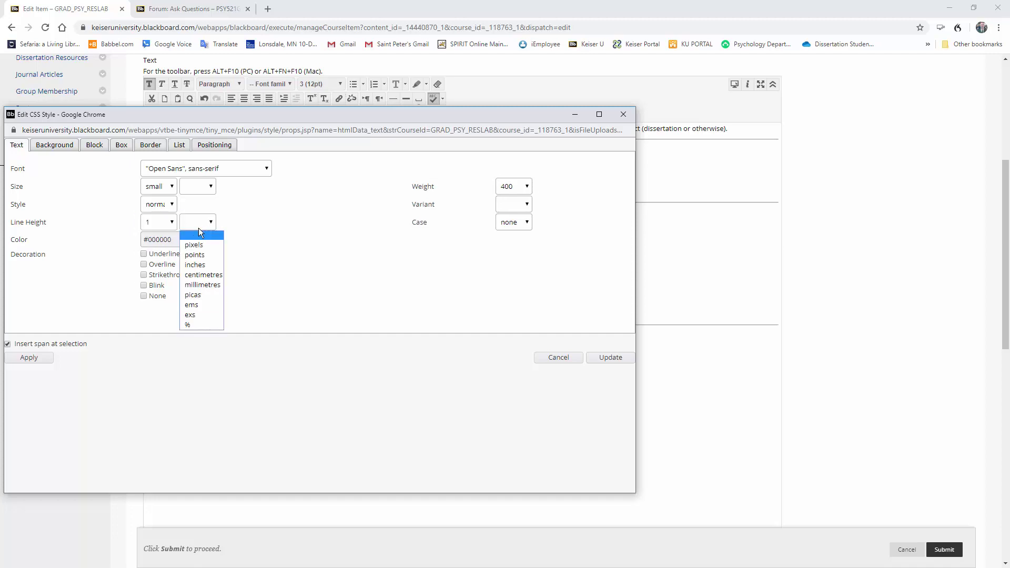
pyautogui.click(197, 310)
pyautogui.click(7, 344)
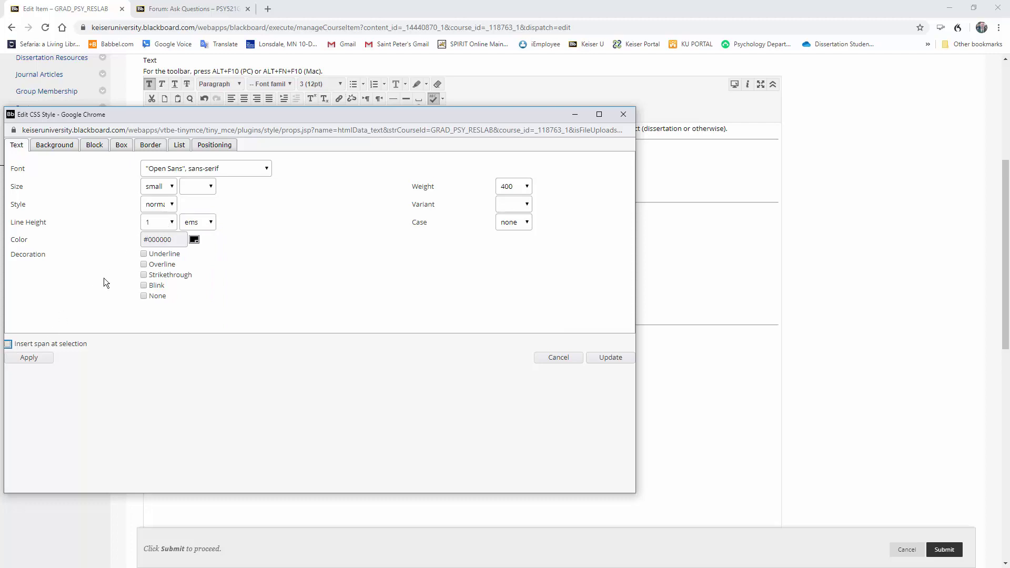
pyautogui.click(609, 359)
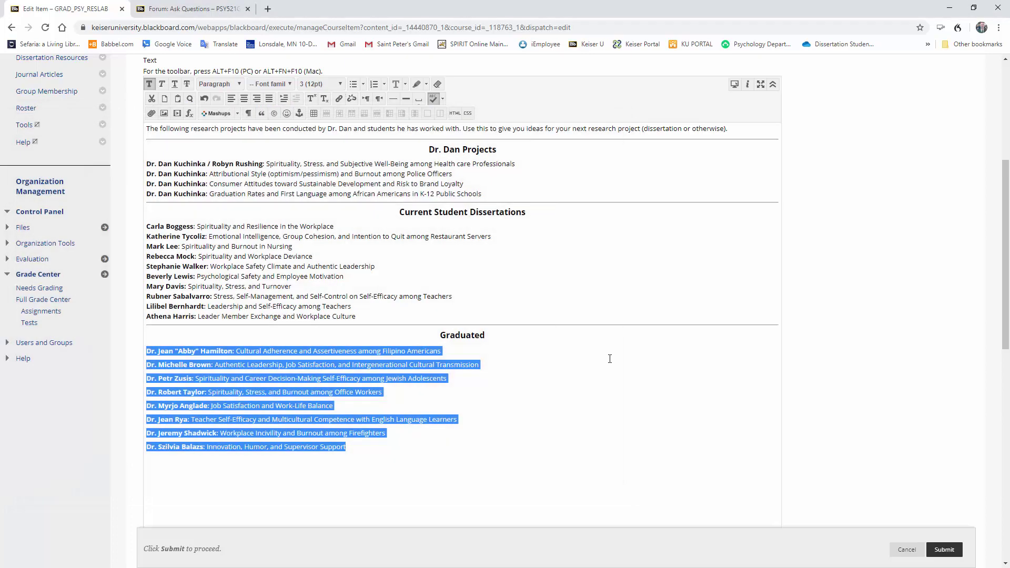
pyautogui.click(230, 346)
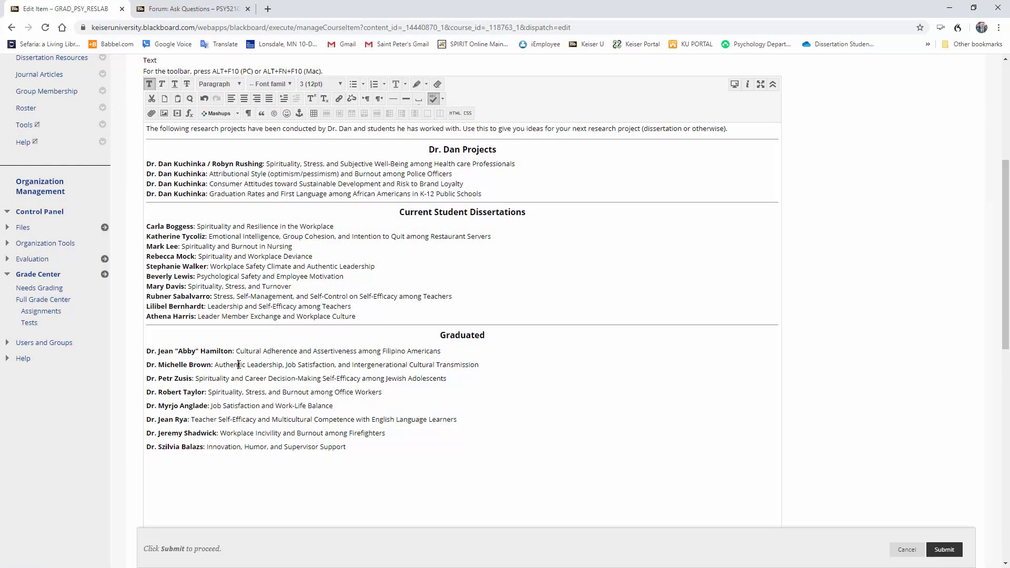
# Save the Research Projects item and return to the content page
pyautogui.click(944, 550)
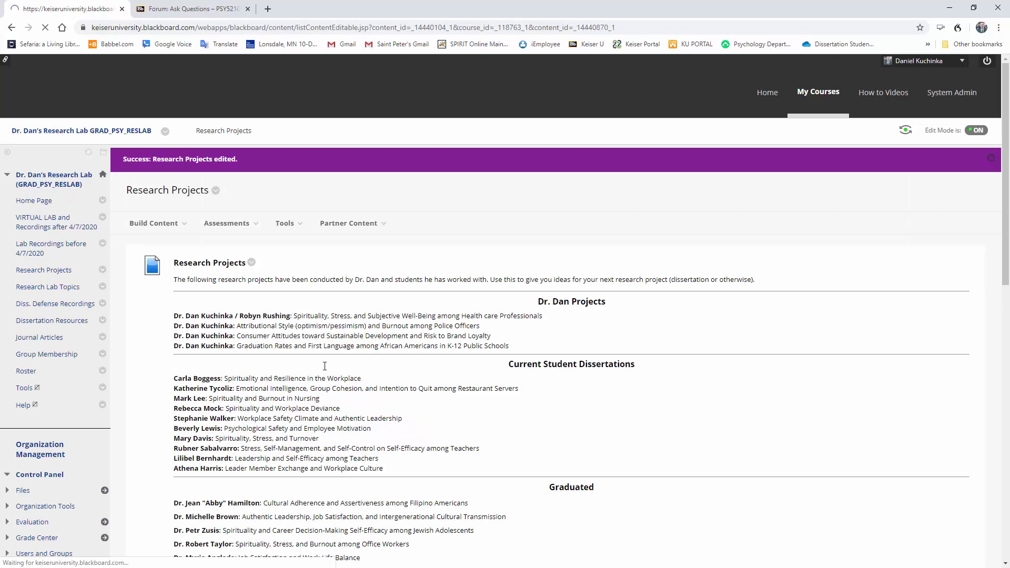
pyautogui.scroll(-6, 326, 361)
pyautogui.scroll(2, 332, 284)
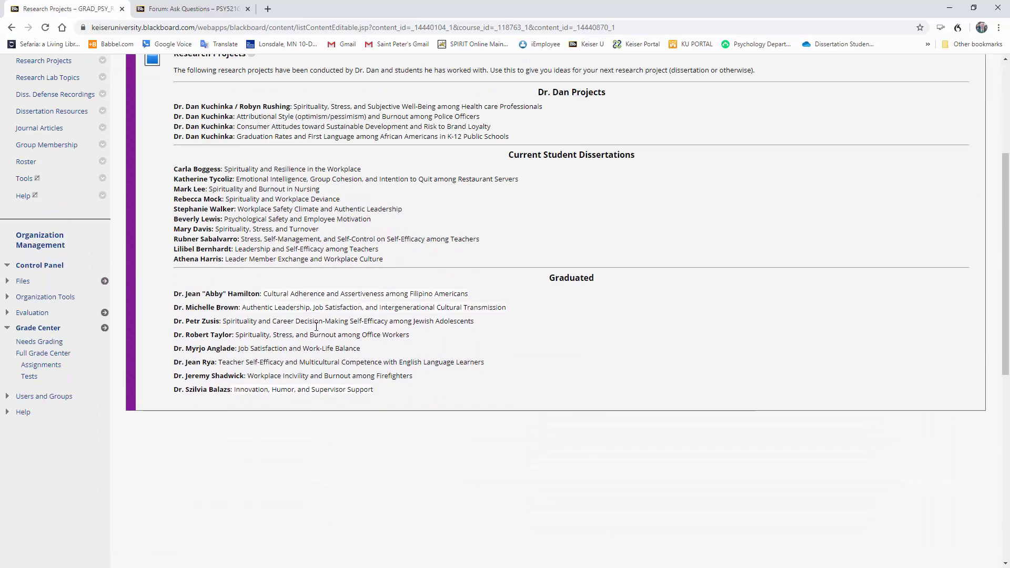
# Reopen the item for editing and select the whole Graduated dissertation list
pyautogui.click(252, 106)
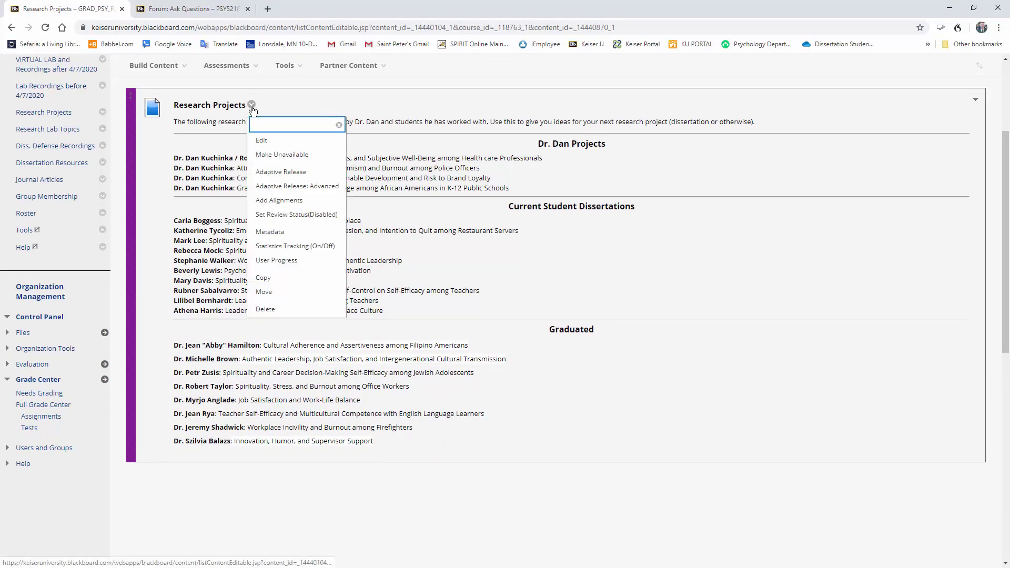
pyautogui.click(258, 140)
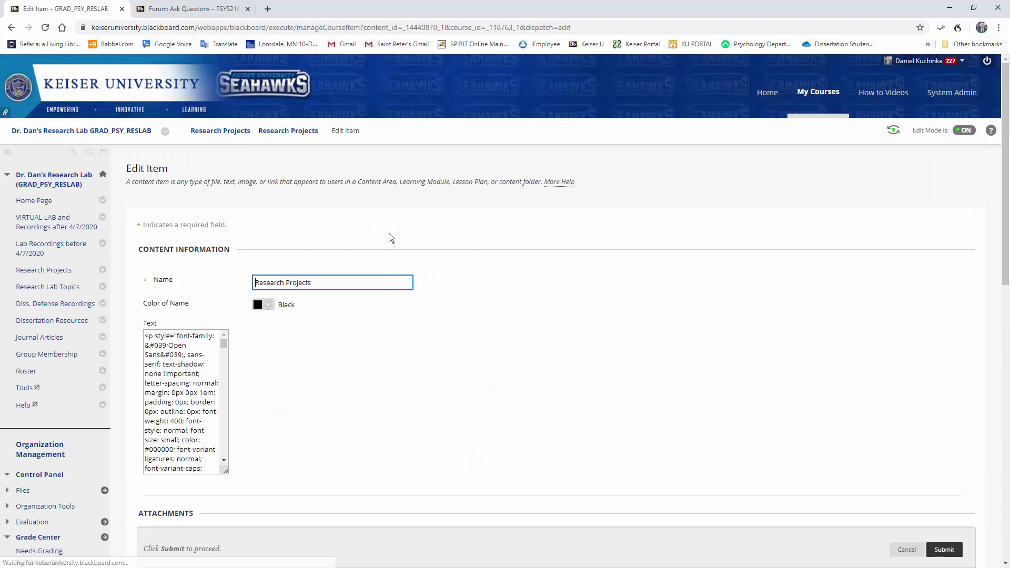
pyautogui.scroll(-4, 389, 233)
pyautogui.scroll(-3, 418, 233)
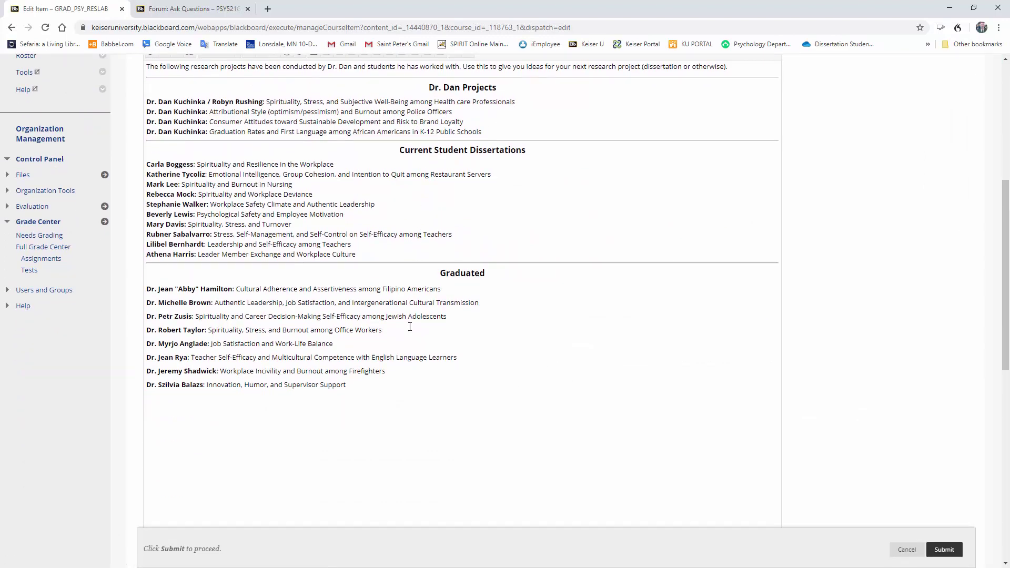
pyautogui.scroll(2, 410, 328)
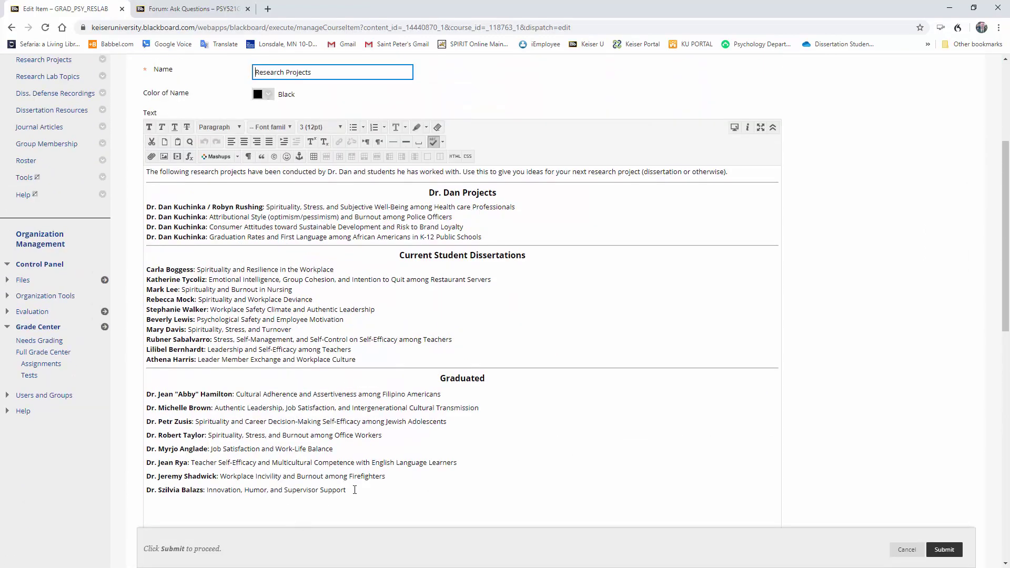
pyautogui.moveTo(354, 490); pyautogui.dragTo(145, 394)
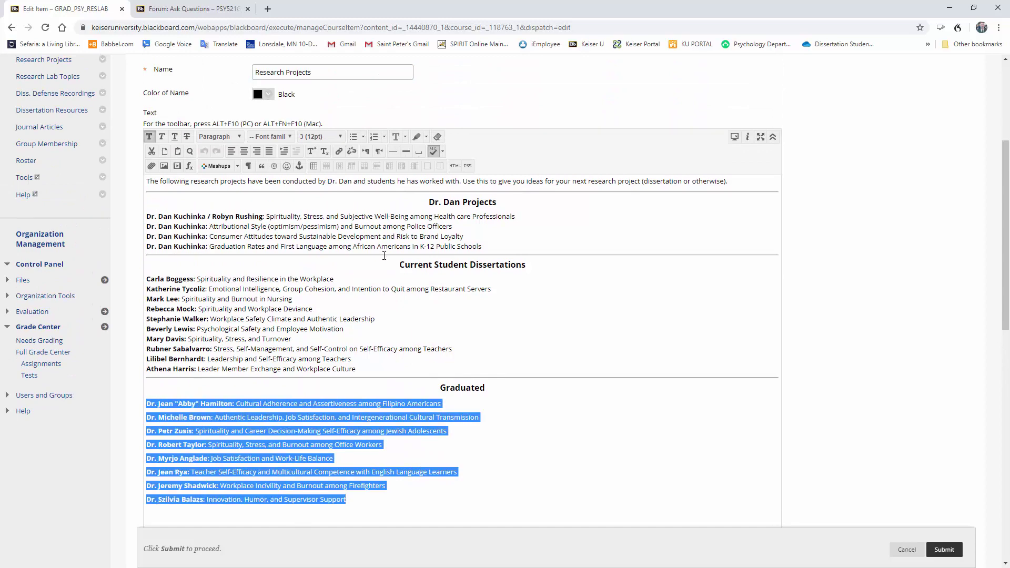
# Apply a custom .5 ems CSS line height to the Graduated list, then clear the selection
pyautogui.click(468, 166)
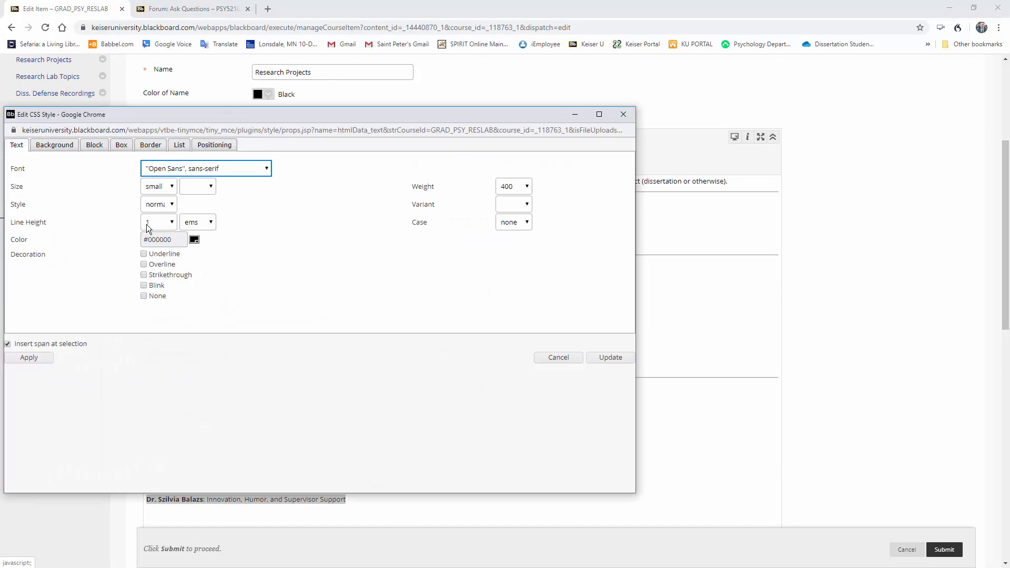
pyautogui.click(156, 225)
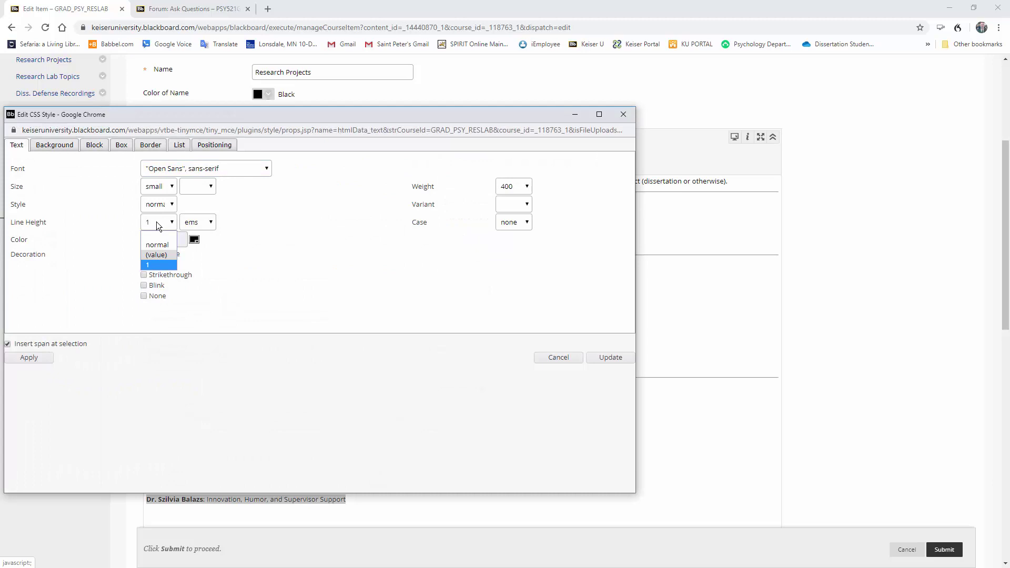
pyautogui.click(156, 255)
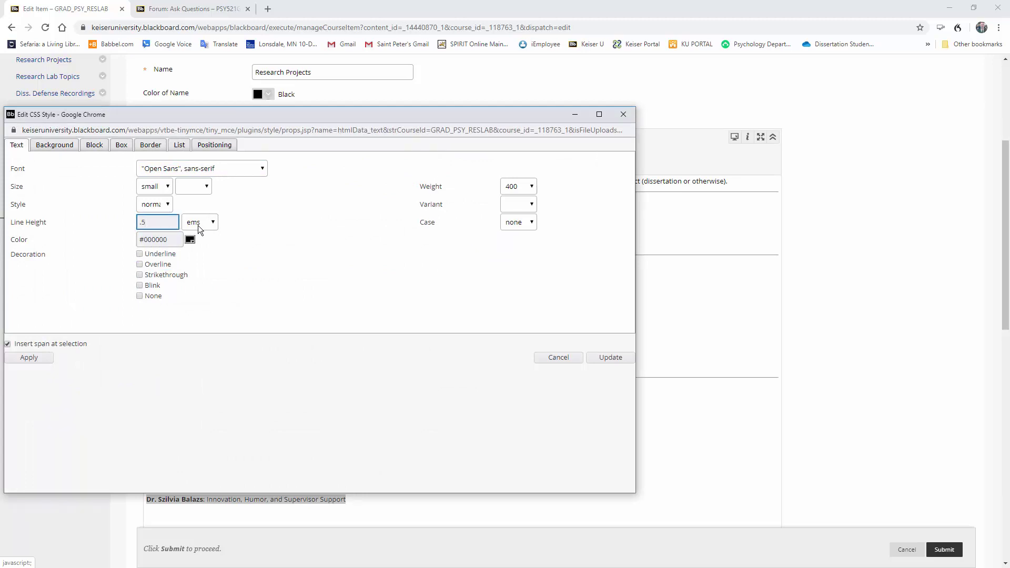
pyautogui.click(215, 268)
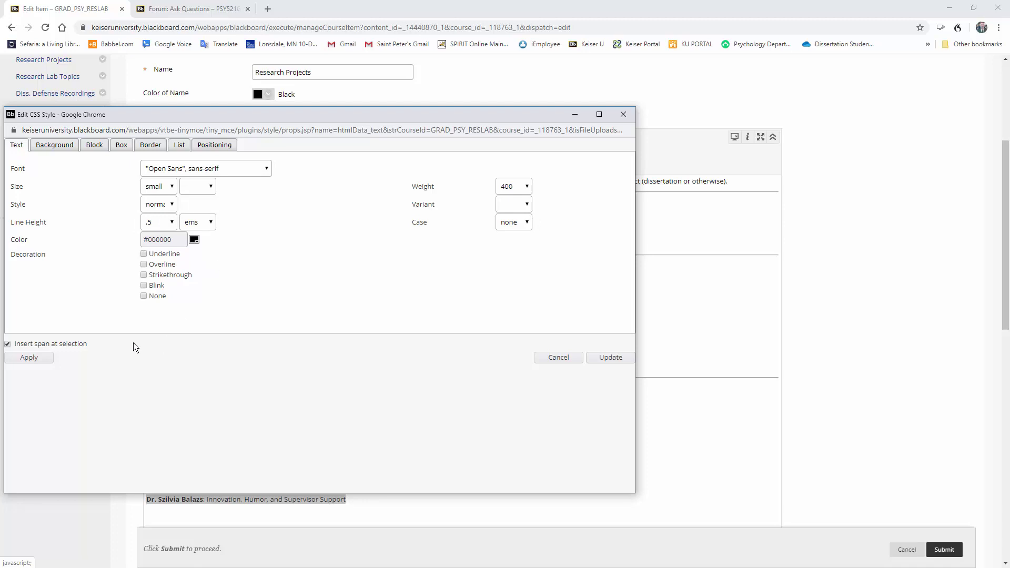
pyautogui.click(28, 360)
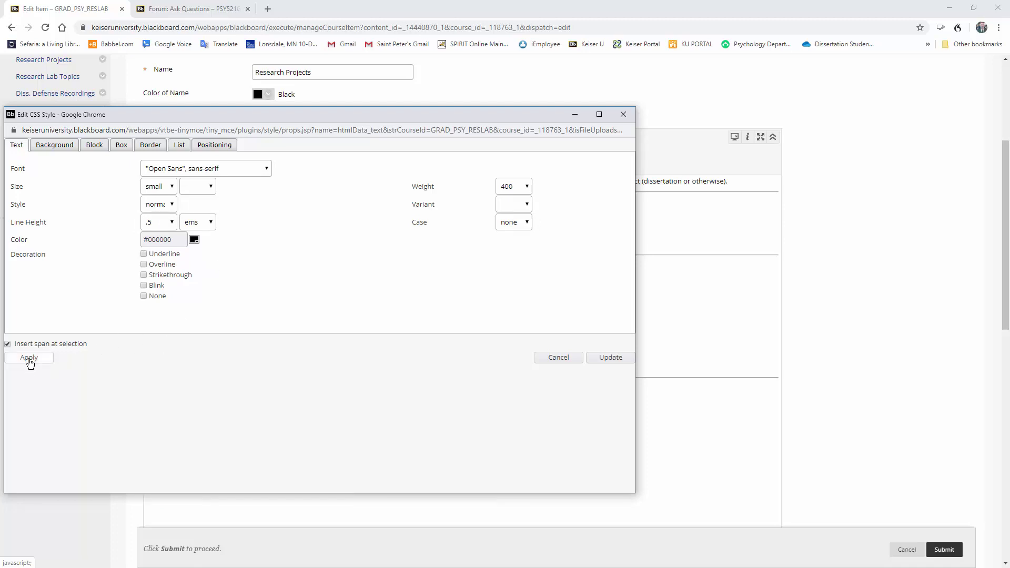
pyautogui.click(592, 360)
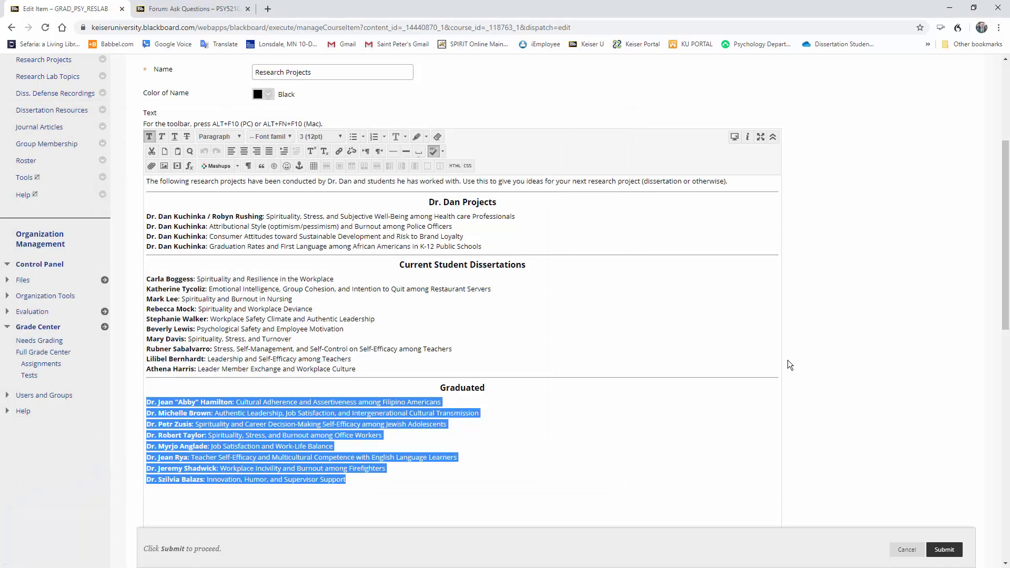
pyautogui.scroll(-2, 792, 363)
pyautogui.click(353, 374)
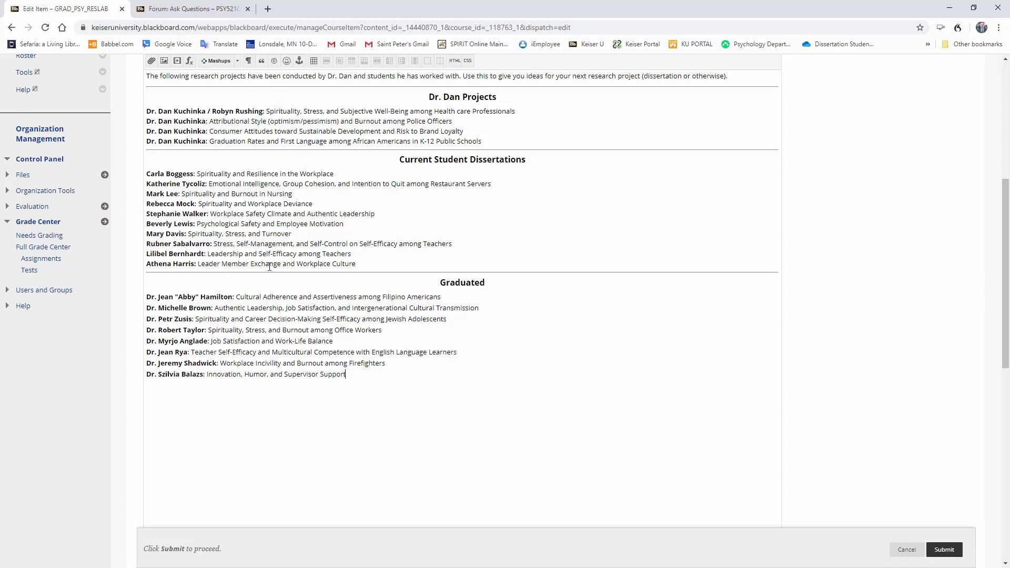
# Save the Research Projects item, then reopen it for editing from its options menu
pyautogui.click(947, 549)
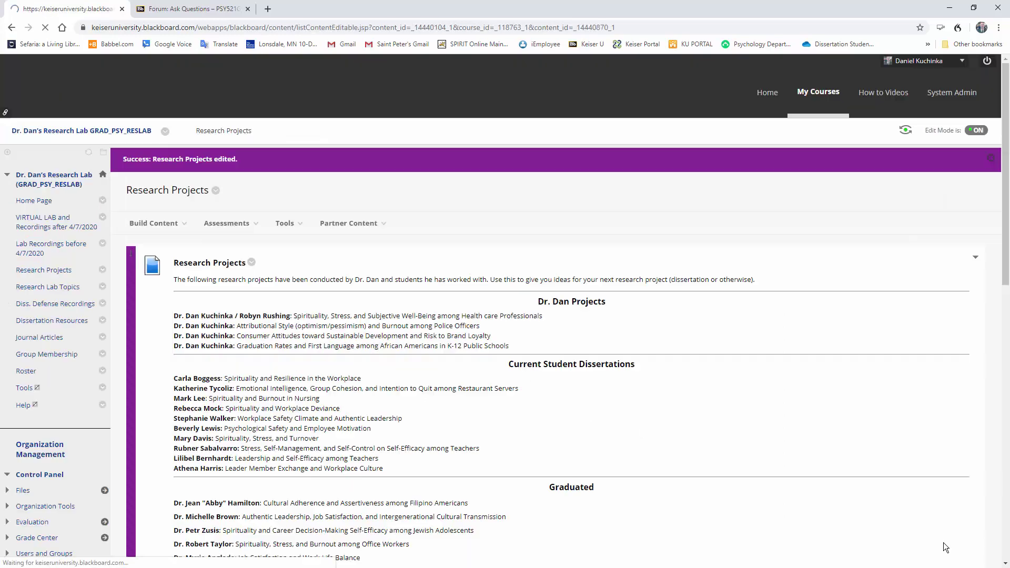
pyautogui.scroll(-3, 155, 372)
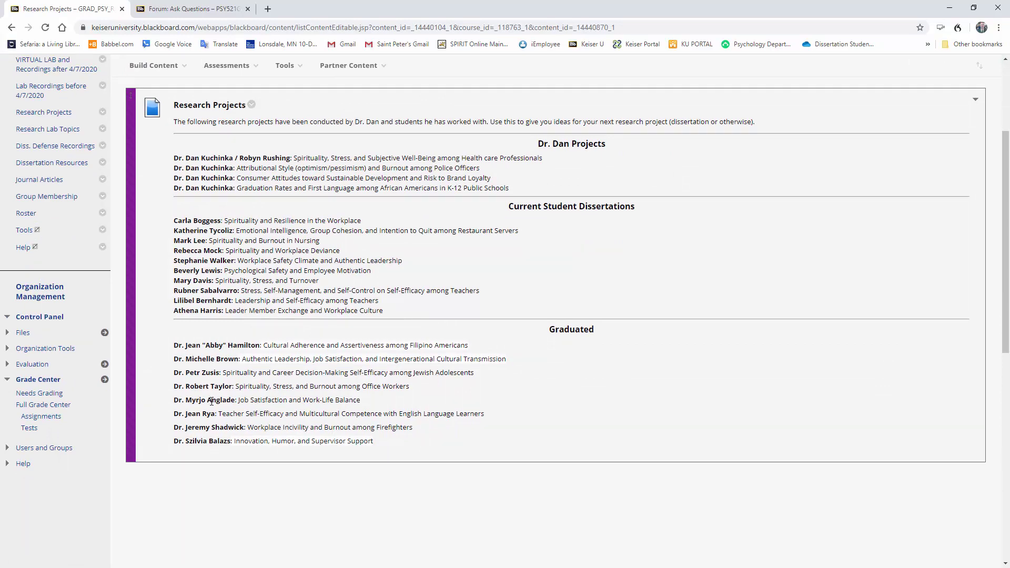
pyautogui.scroll(2, 338, 402)
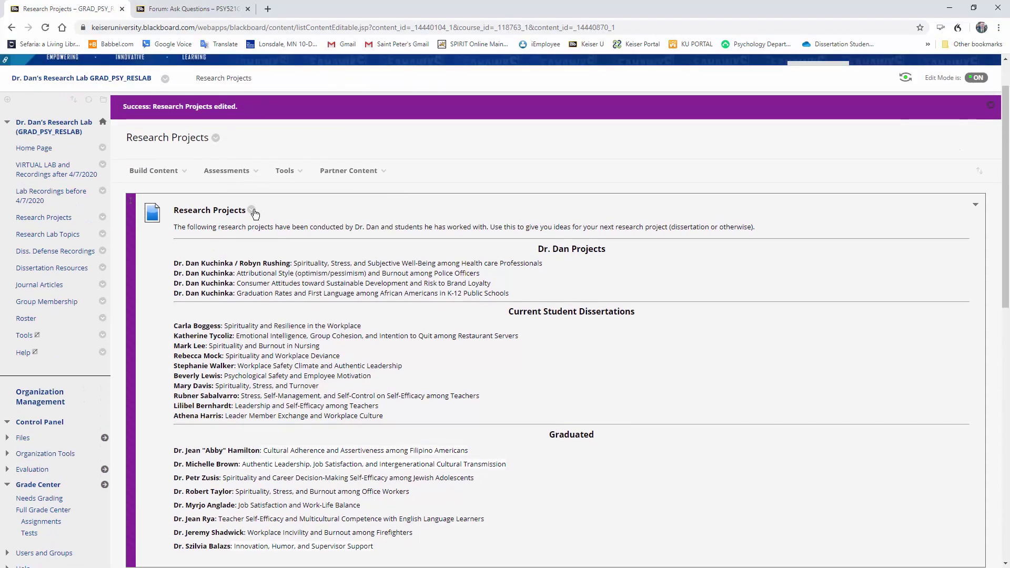
pyautogui.click(252, 210)
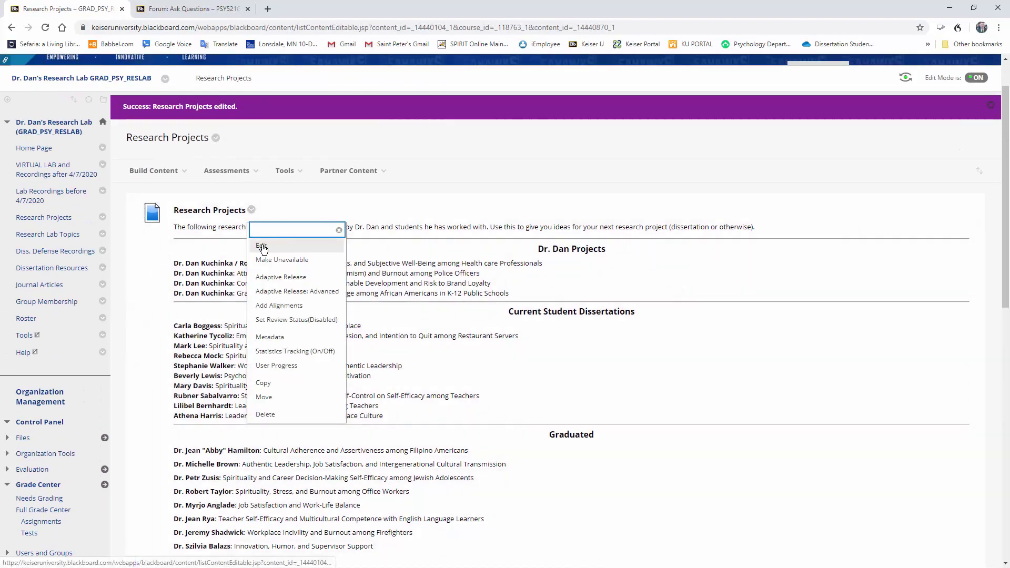
pyautogui.click(262, 249)
# Select the Graduated list and bring up its CSS style settings
pyautogui.scroll(-4, 330, 191)
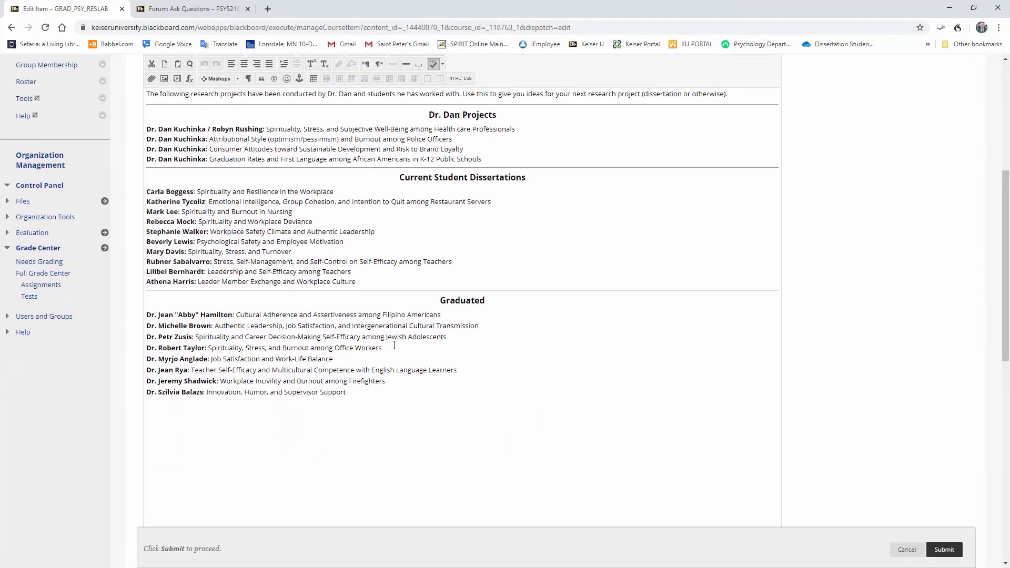
pyautogui.scroll(1, 389, 345)
pyautogui.scroll(-2, 389, 345)
pyautogui.moveTo(348, 365); pyautogui.dragTo(148, 288)
pyautogui.scroll(5, 572, 251)
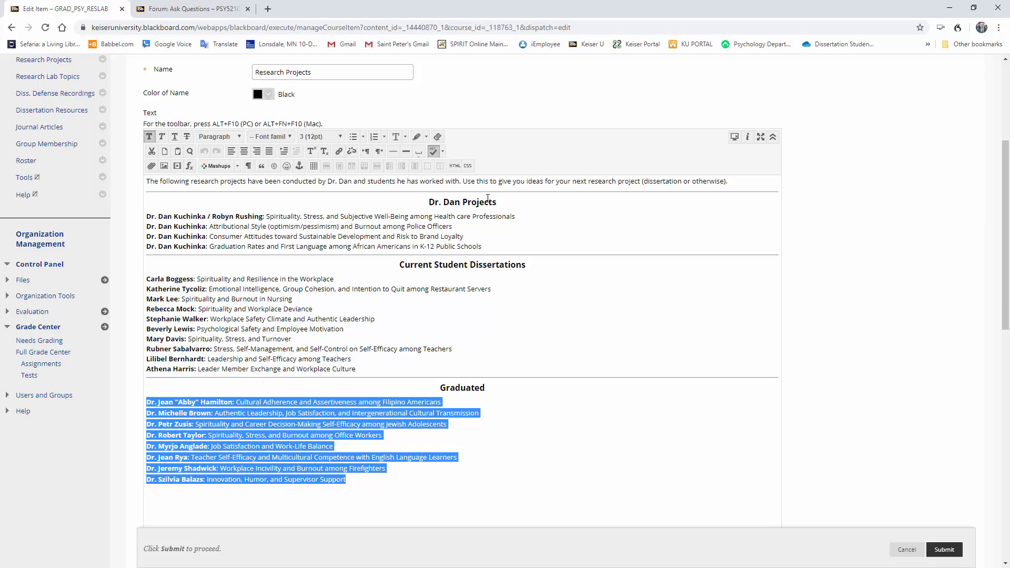
pyautogui.click(471, 170)
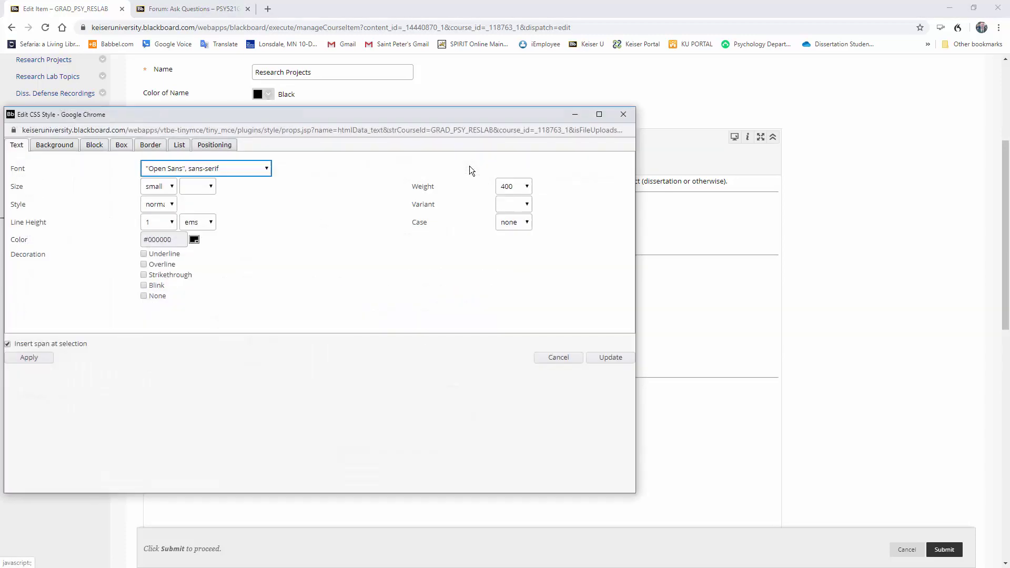
# Give the Graduated list a custom line height of .5 ems and apply it
pyautogui.click(168, 223)
pyautogui.click(160, 258)
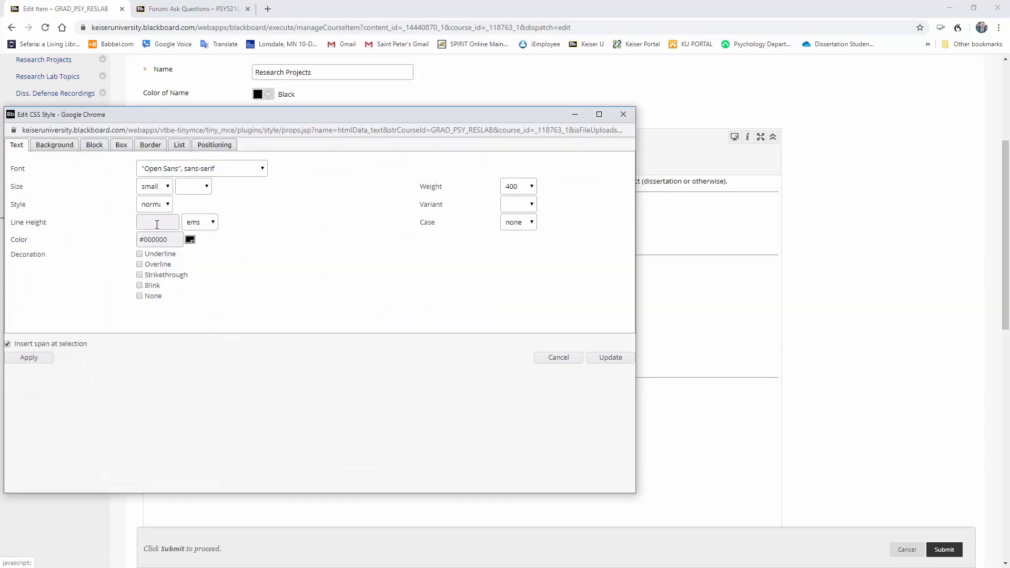
pyautogui.write('.5')
pyautogui.click(212, 222)
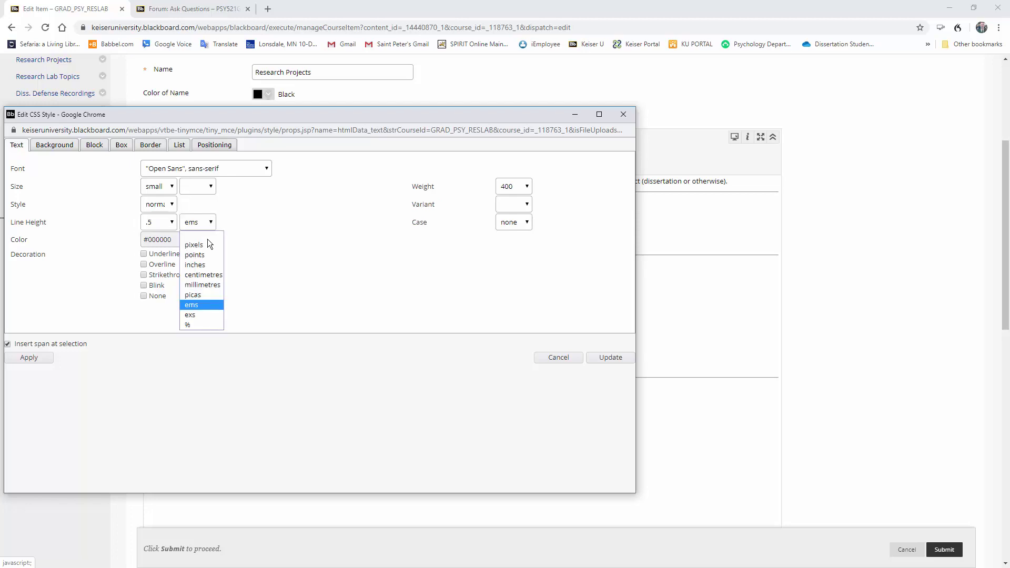
pyautogui.click(199, 296)
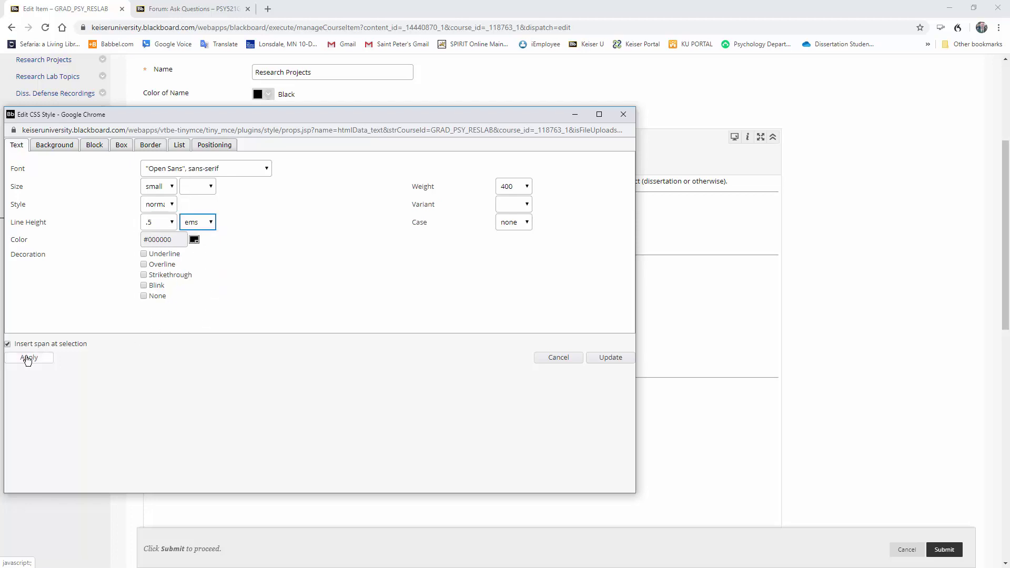
pyautogui.click(18, 354)
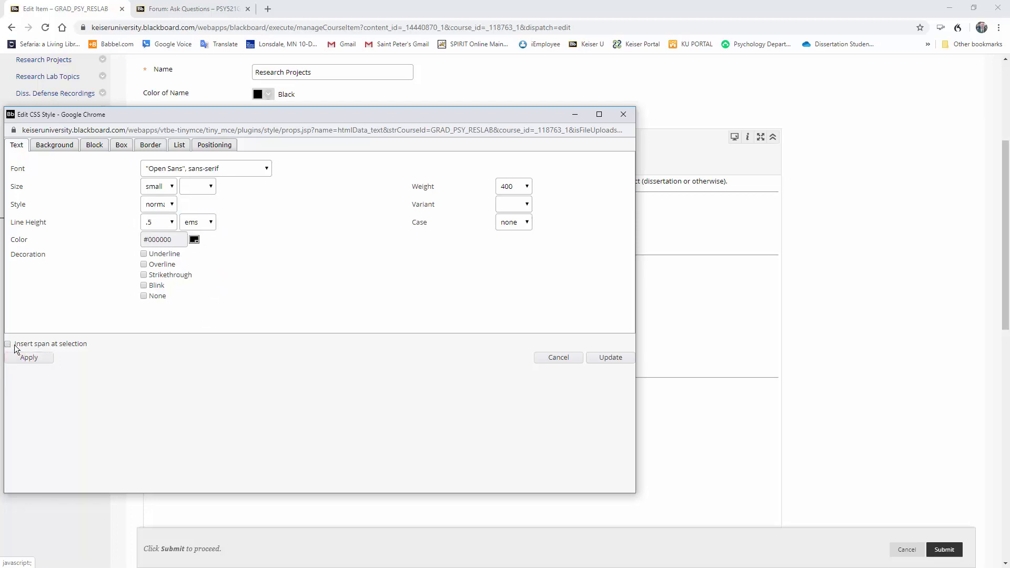
# Keep the style change with Update and deselect the Graduated list
pyautogui.click(610, 357)
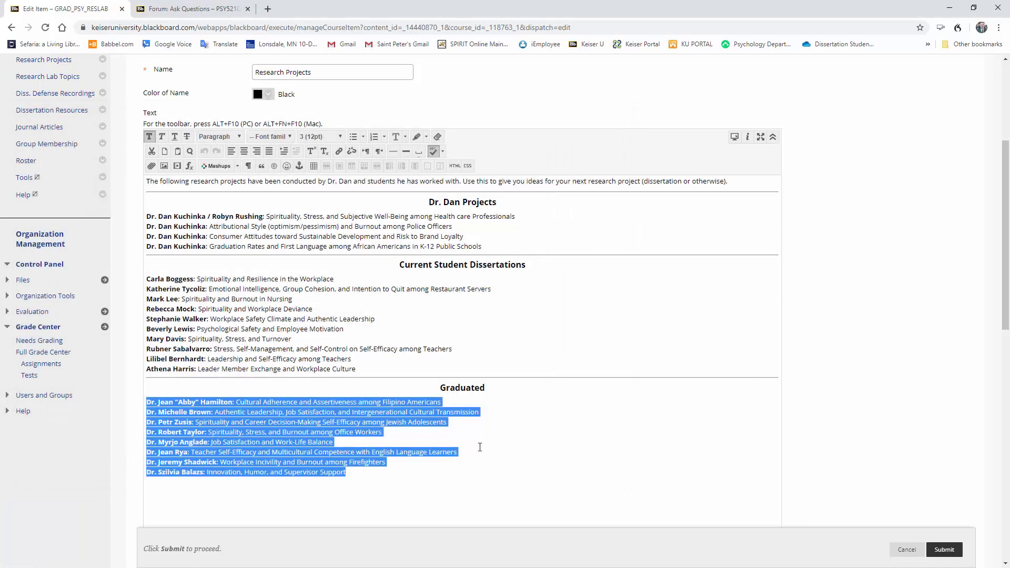
pyautogui.press('Right')
pyautogui.scroll(-1, 338, 367)
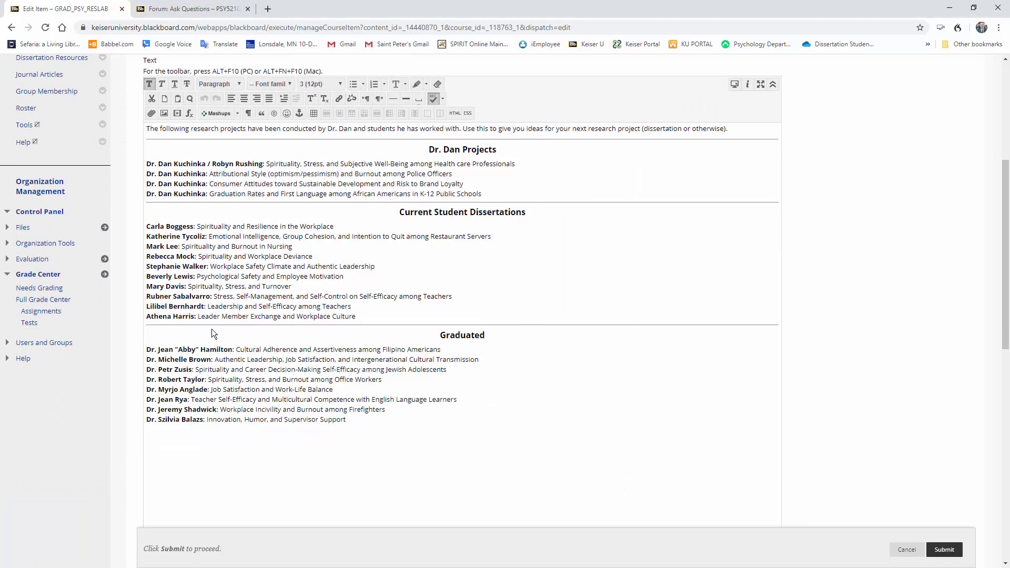
pyautogui.click(944, 550)
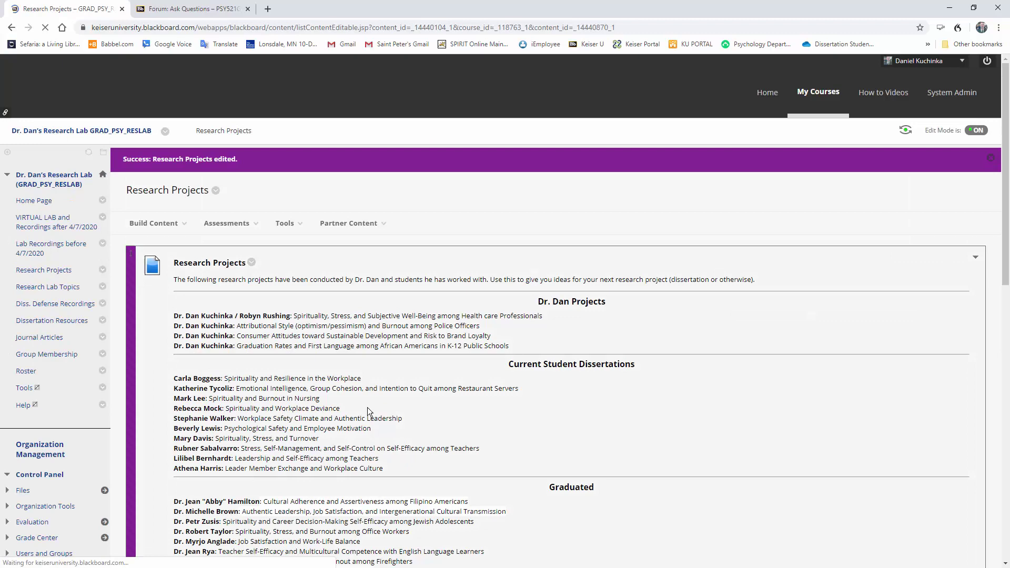